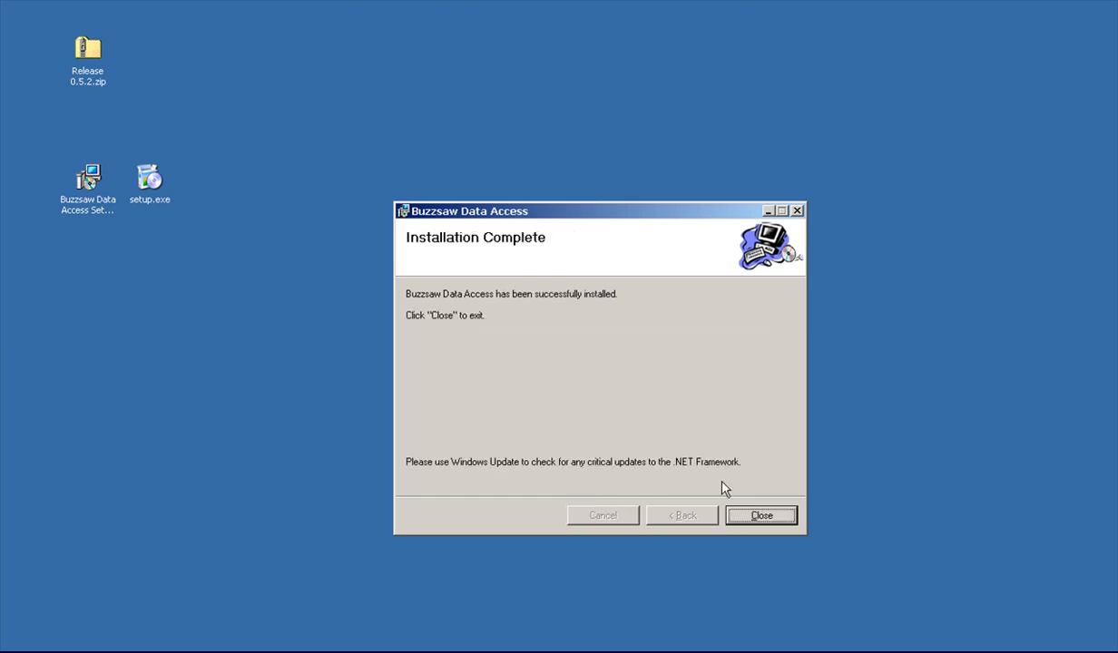
Close the finished Buzzsaw Data Access installer
left_click(760, 515)
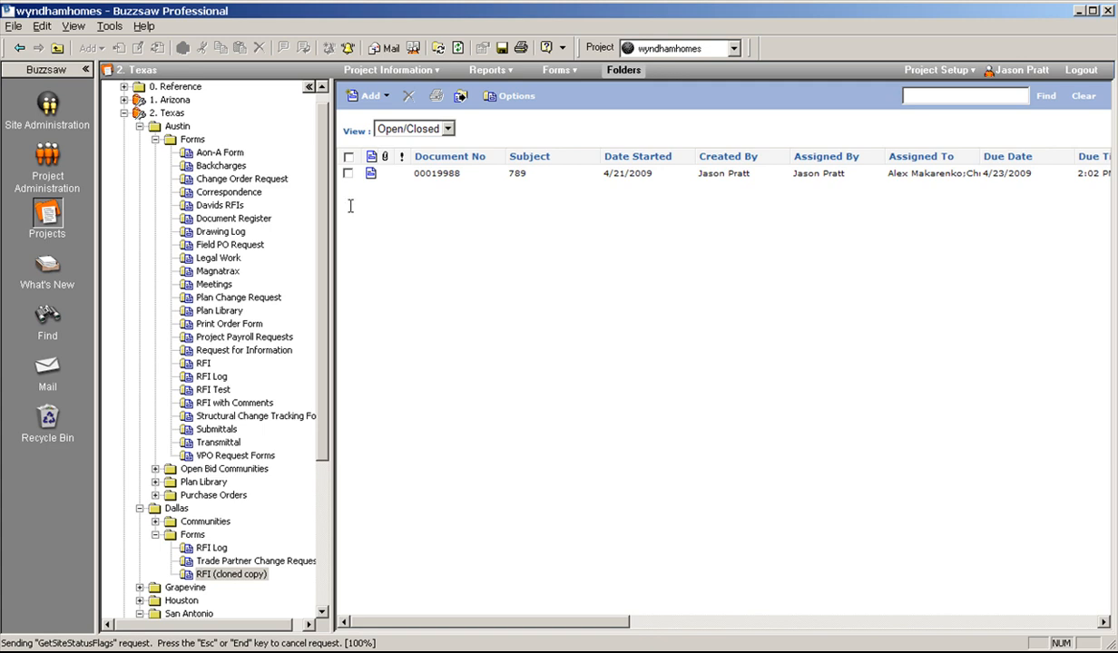
Open the RFI listed in the Dallas RFI (cloned copy) log, review the whole form and close it
left_click(426, 177)
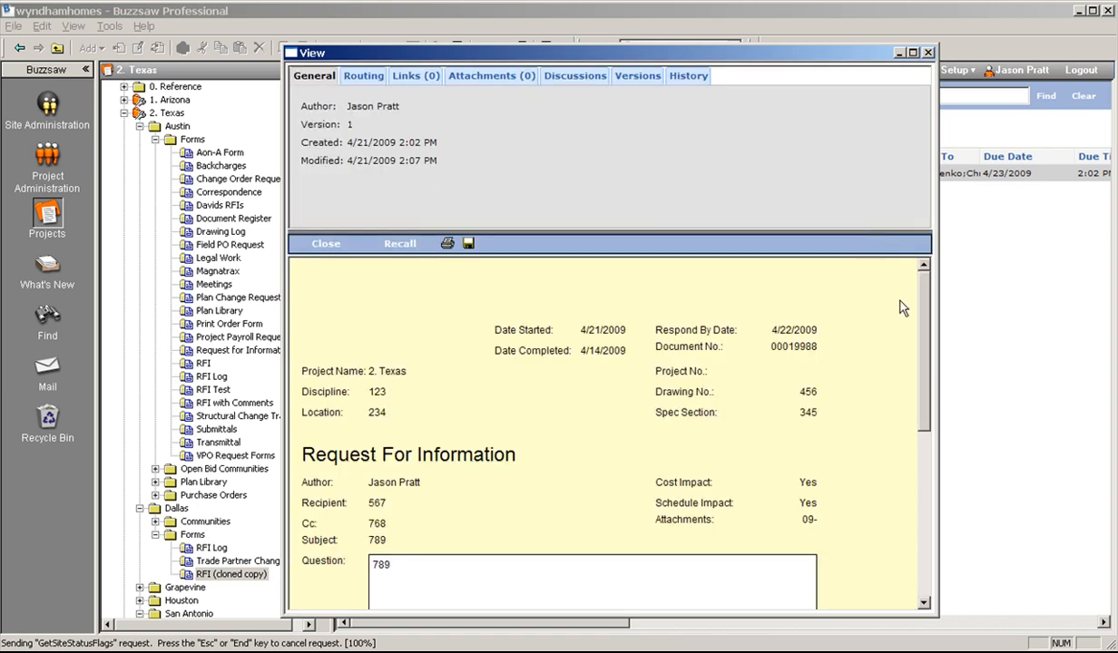
scroll(920, 314, "down", 5)
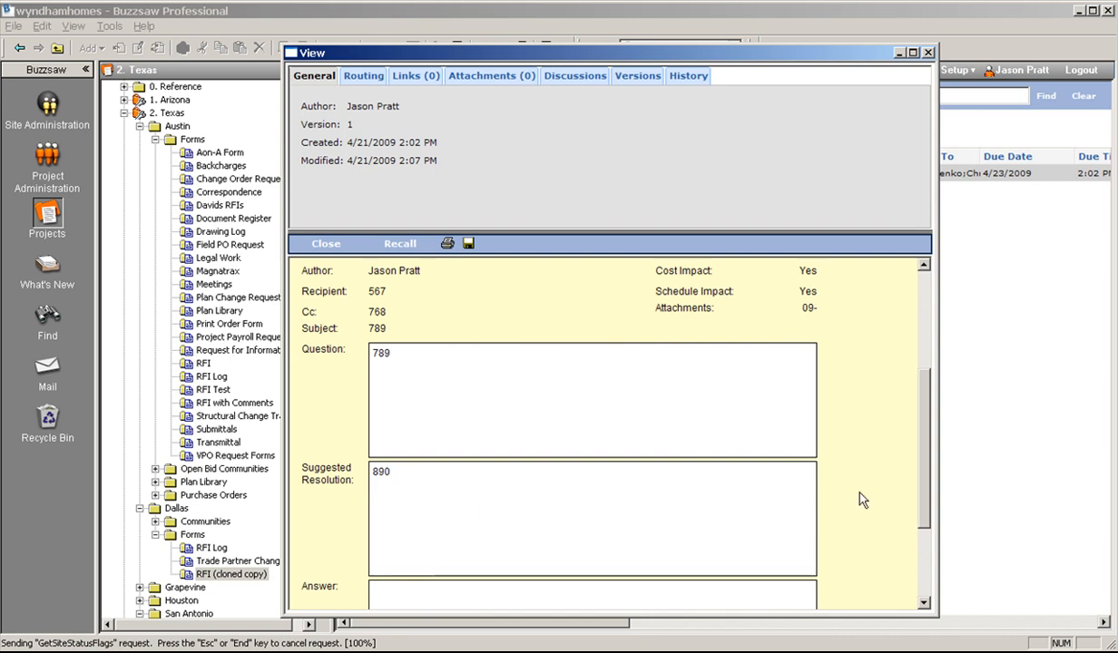
scroll(903, 449, "down", 3)
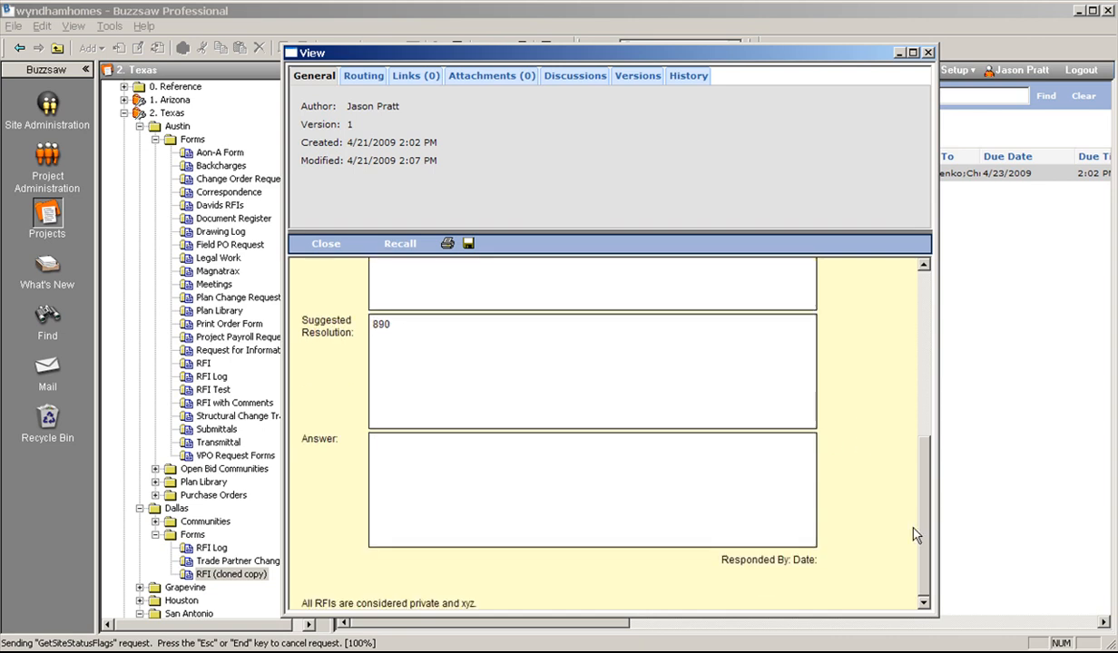
scroll(907, 521, "up", 8)
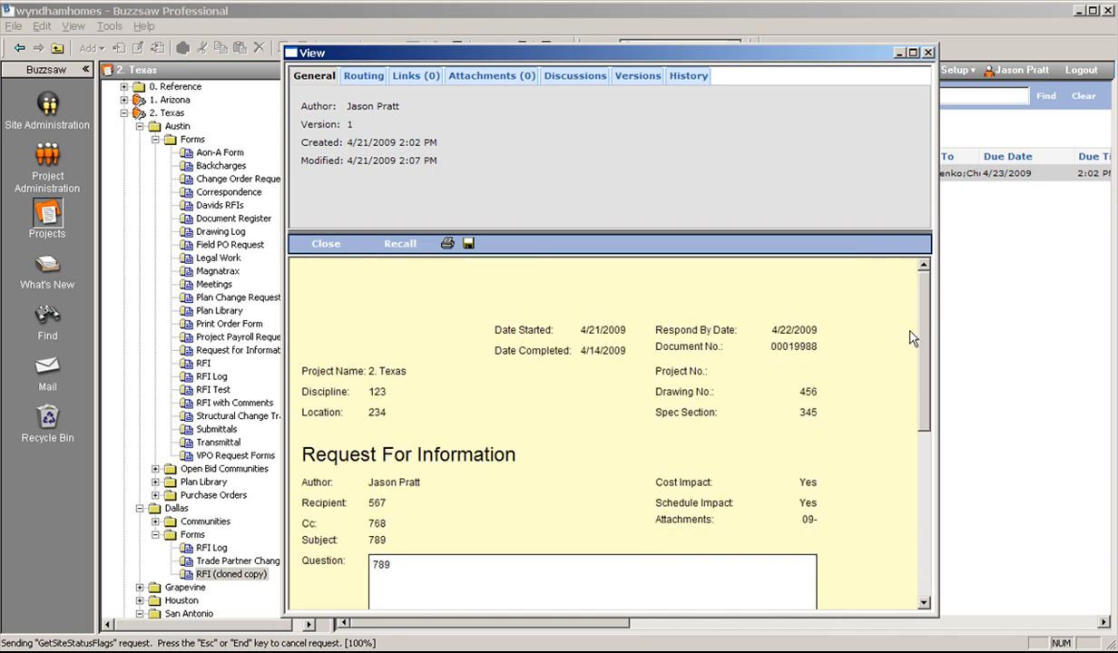
left_click(927, 54)
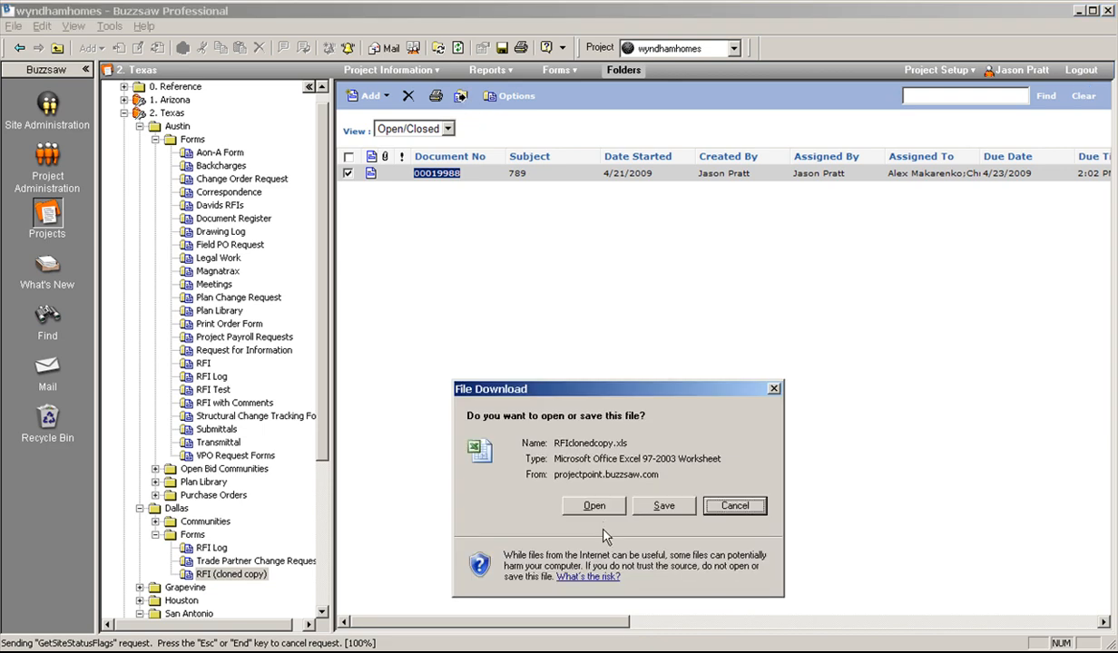
Open the exported RFIclonedcopy.xls in Excel, examine its exported columns and close the workbook
left_click(588, 505)
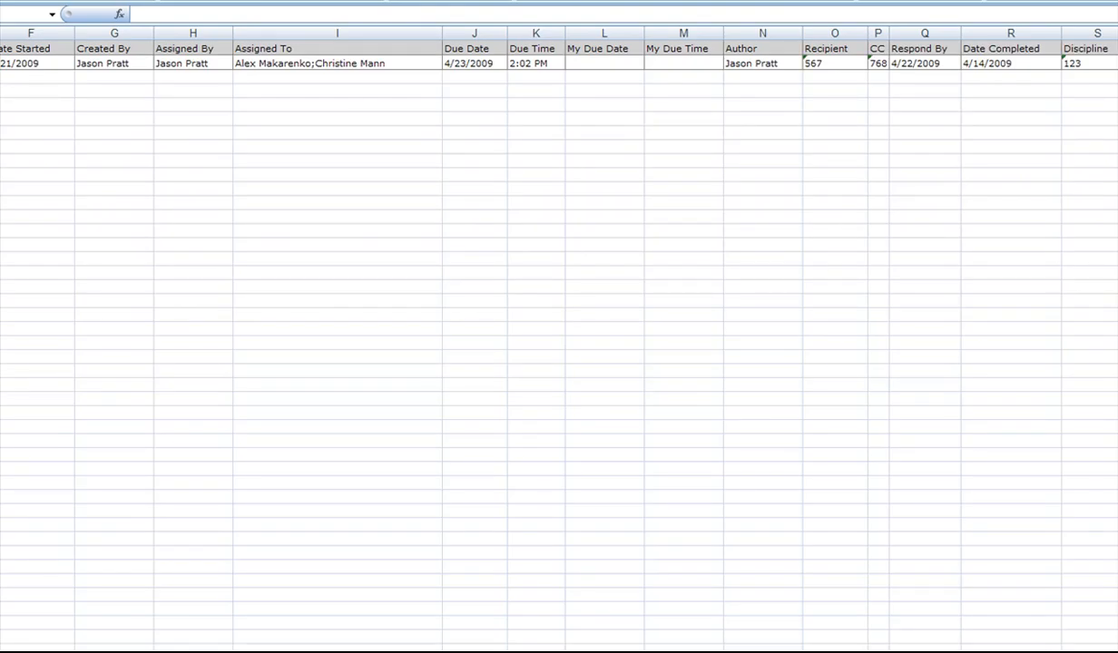
left_click_drag(1116, 652, 717, 384)
left_click_drag(386, 0, 549, 17)
left_click_drag(876, 513, 1116, 652)
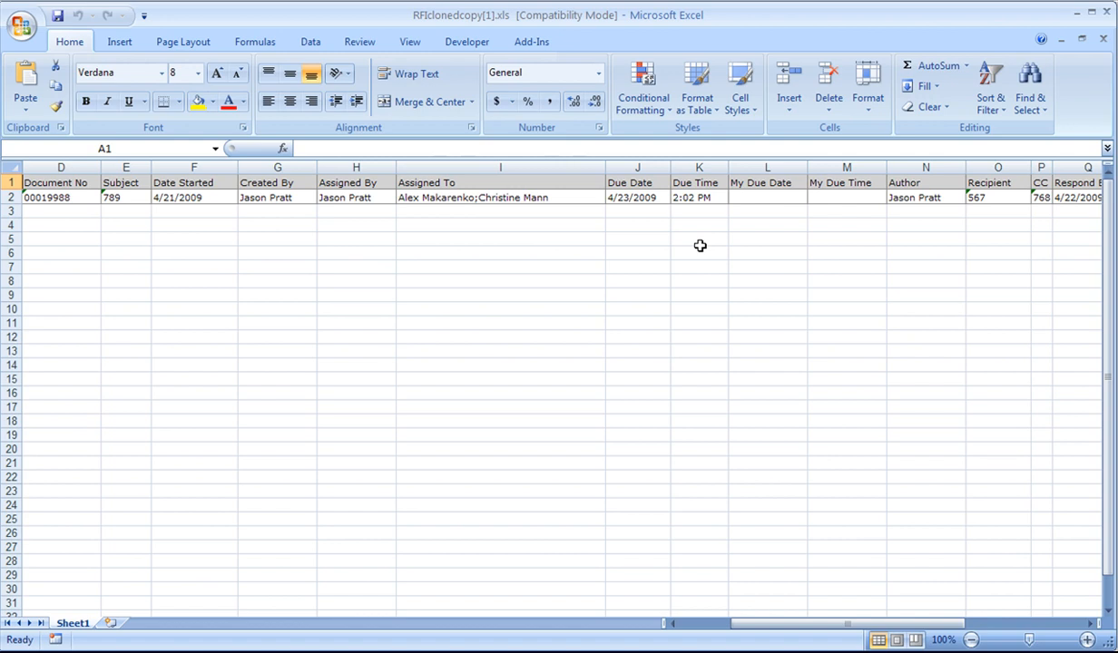
left_click_drag(771, 625, 761, 551)
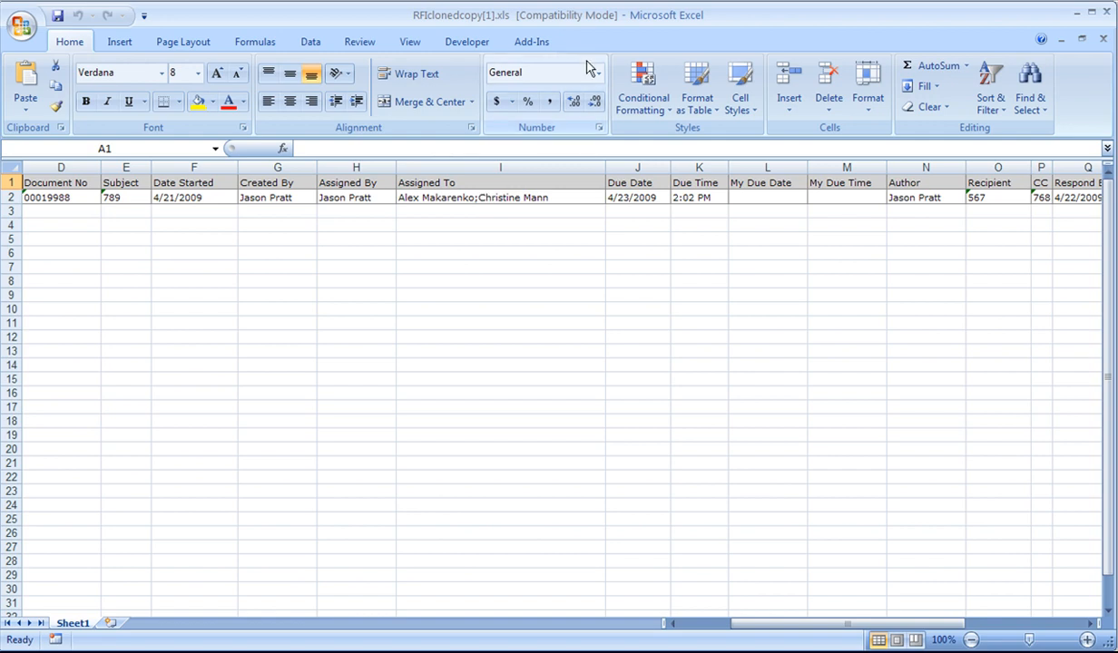
double_click(951, 20)
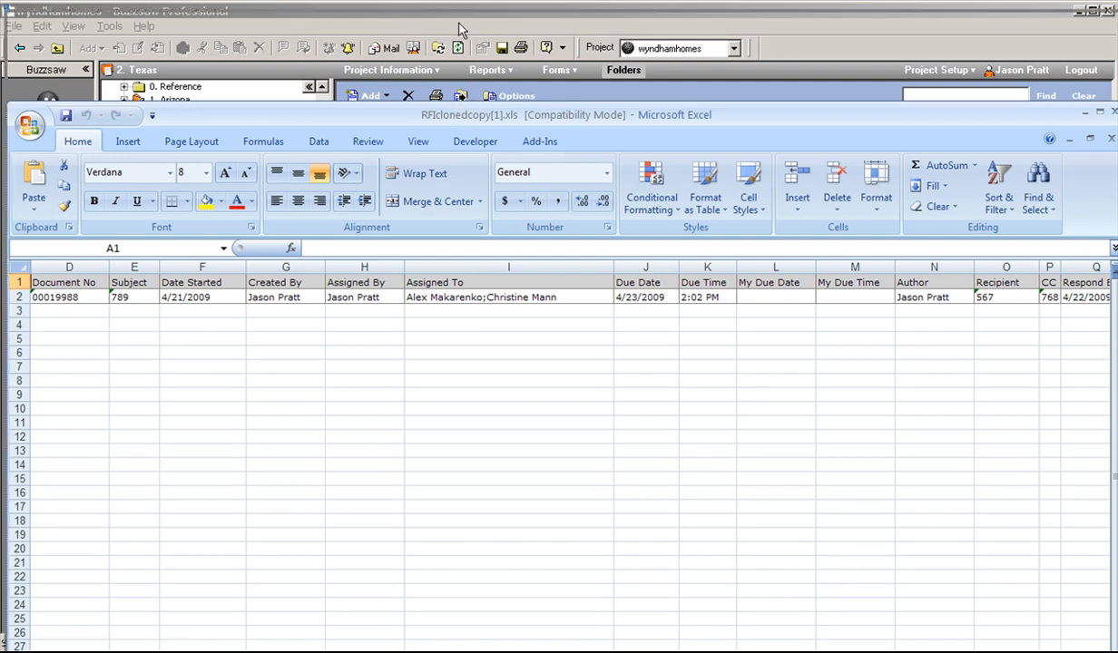
left_click_drag(456, 18, 454, 14)
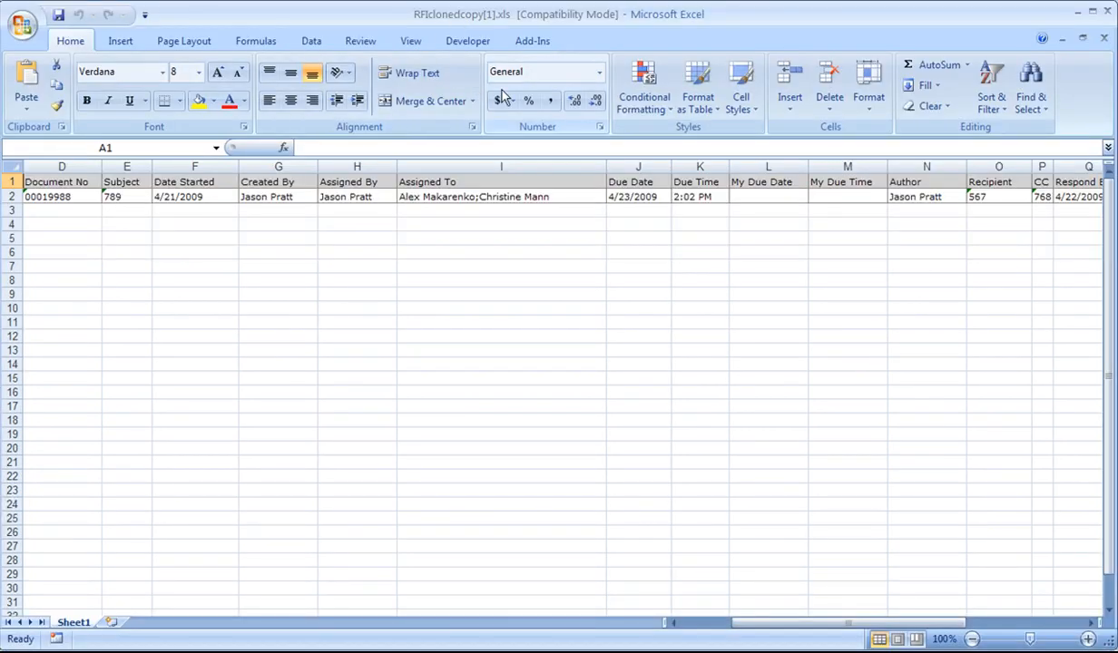
left_click(1103, 37)
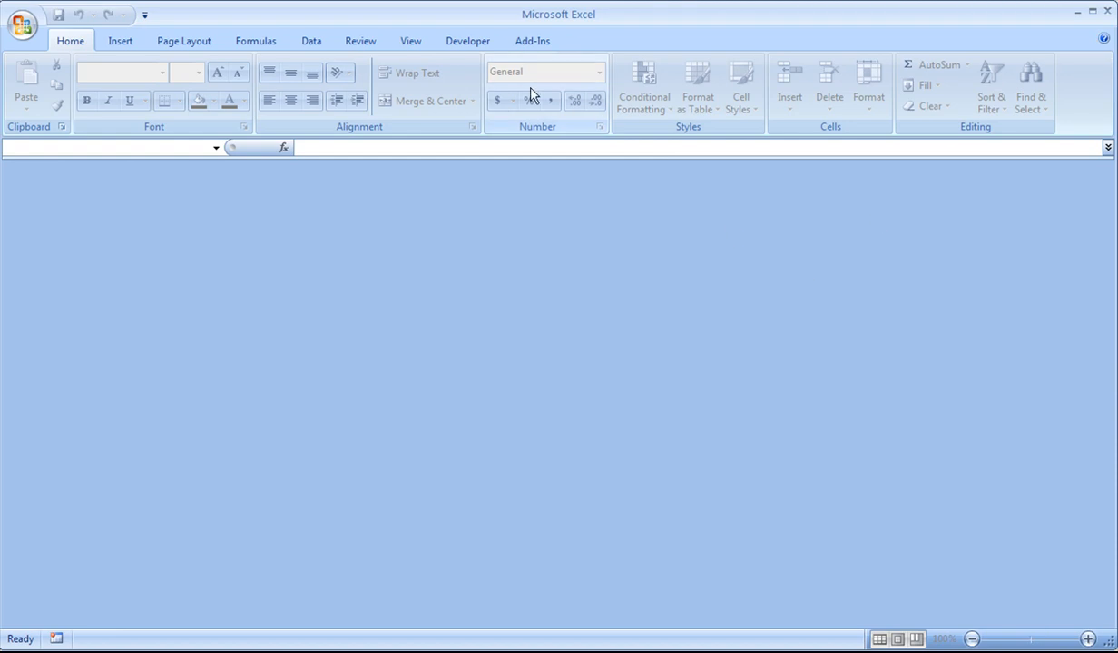
Create a new blank workbook to use with the Buzzsaw Data Access add-in
left_click(526, 43)
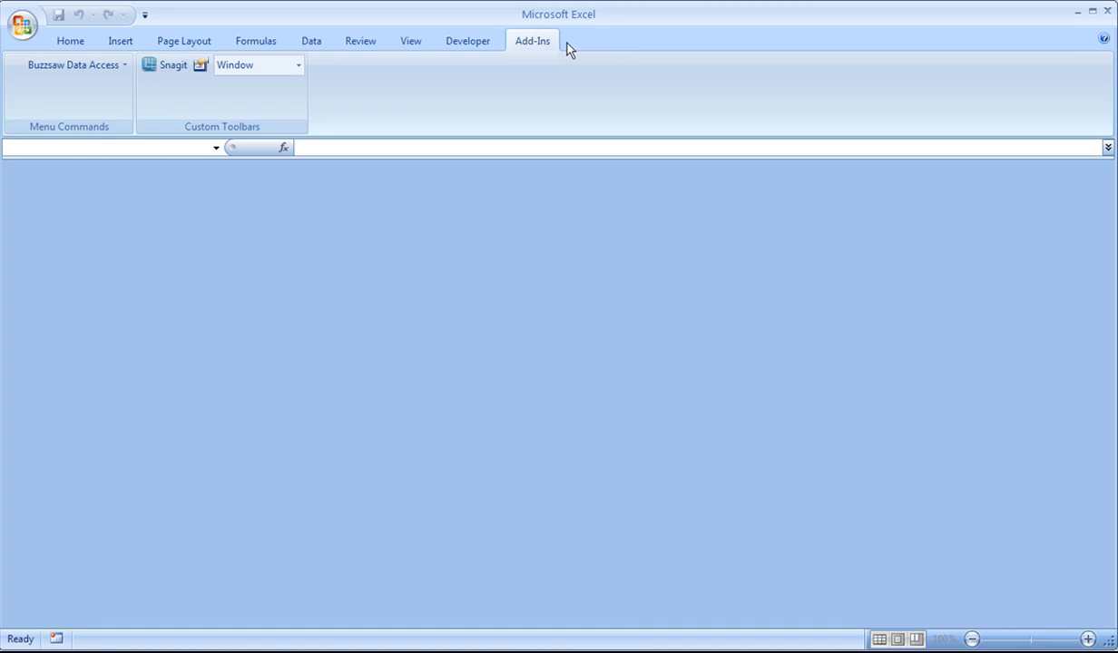
left_click(102, 65)
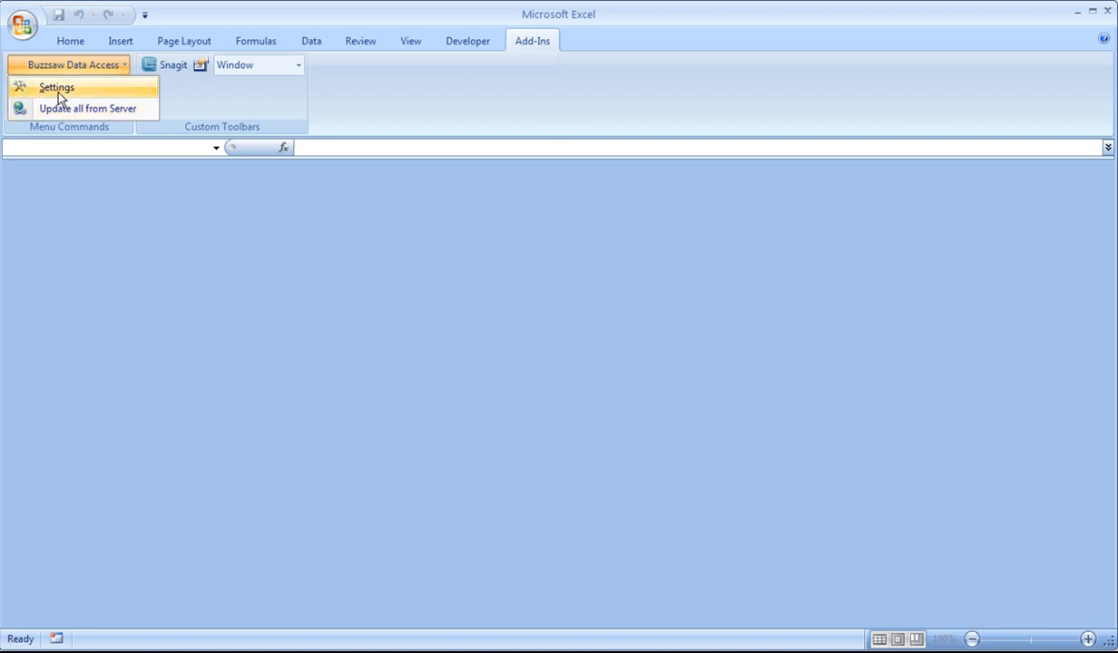
left_click(395, 105)
left_click(11, 22)
left_click(48, 53)
double_click(360, 314)
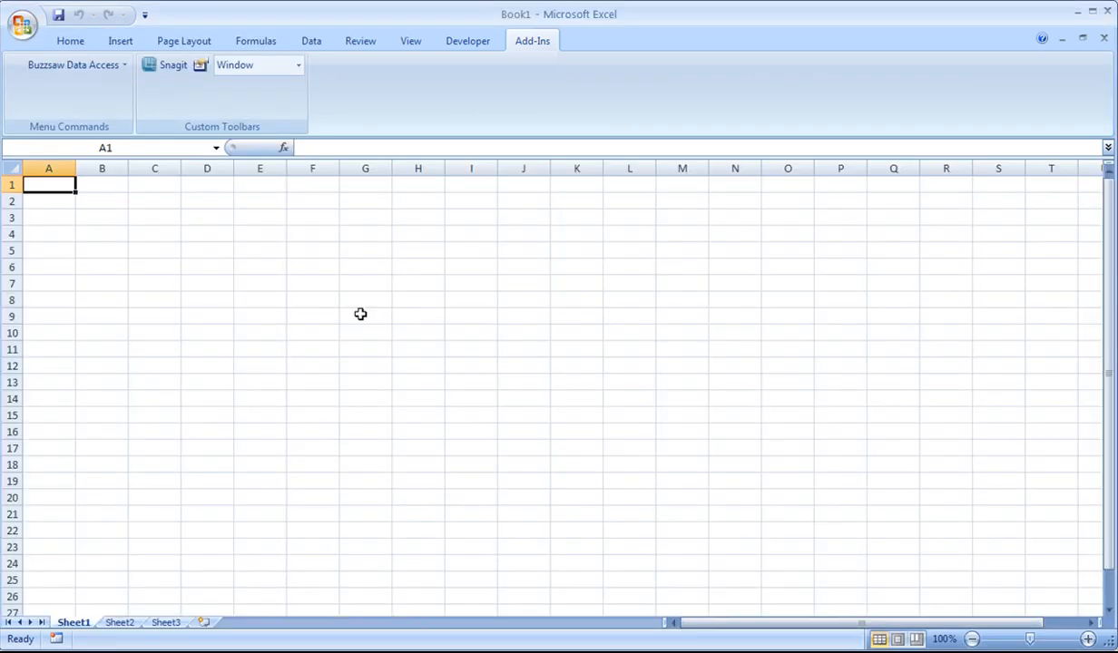
Add and test a Buzzsaw connection named "wyndham report site" for site wyndhamhomes, entering the account username and password
left_click(72, 67)
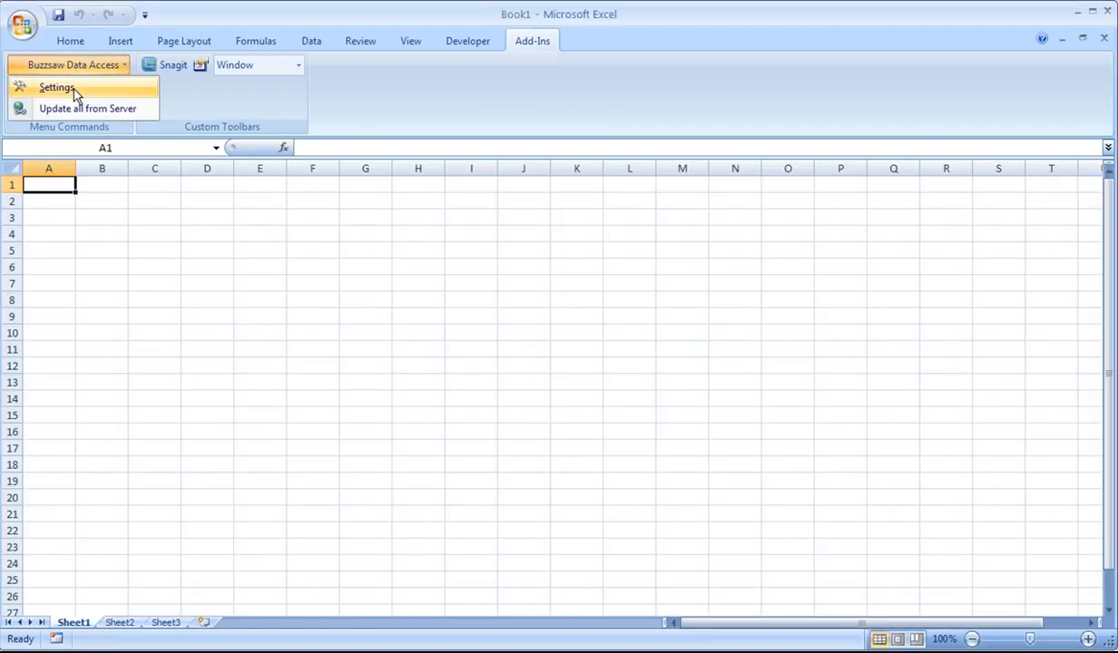
left_click(73, 89)
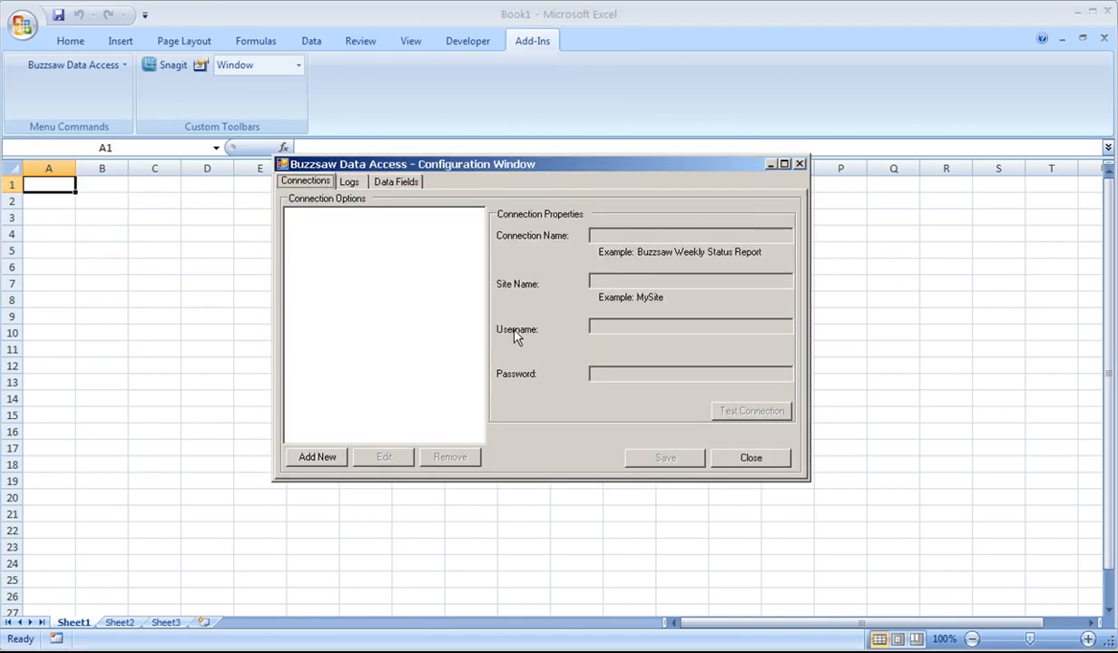
left_click(322, 454)
left_click(622, 237)
type("wyndham rep")
key("Tab")
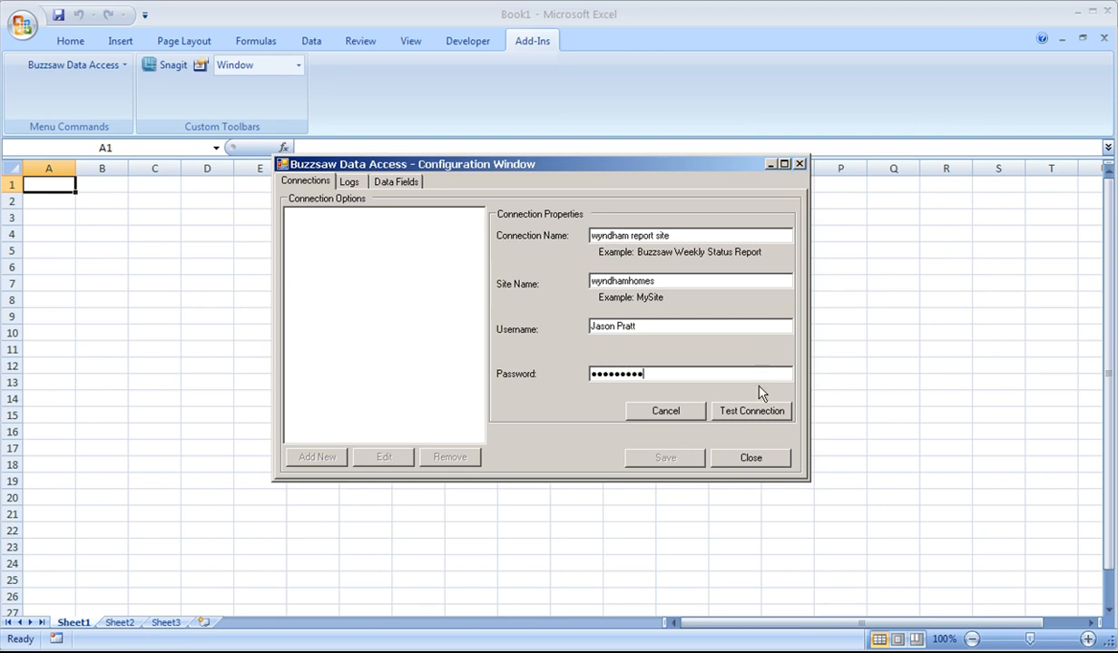
left_click(733, 408)
left_click(739, 410)
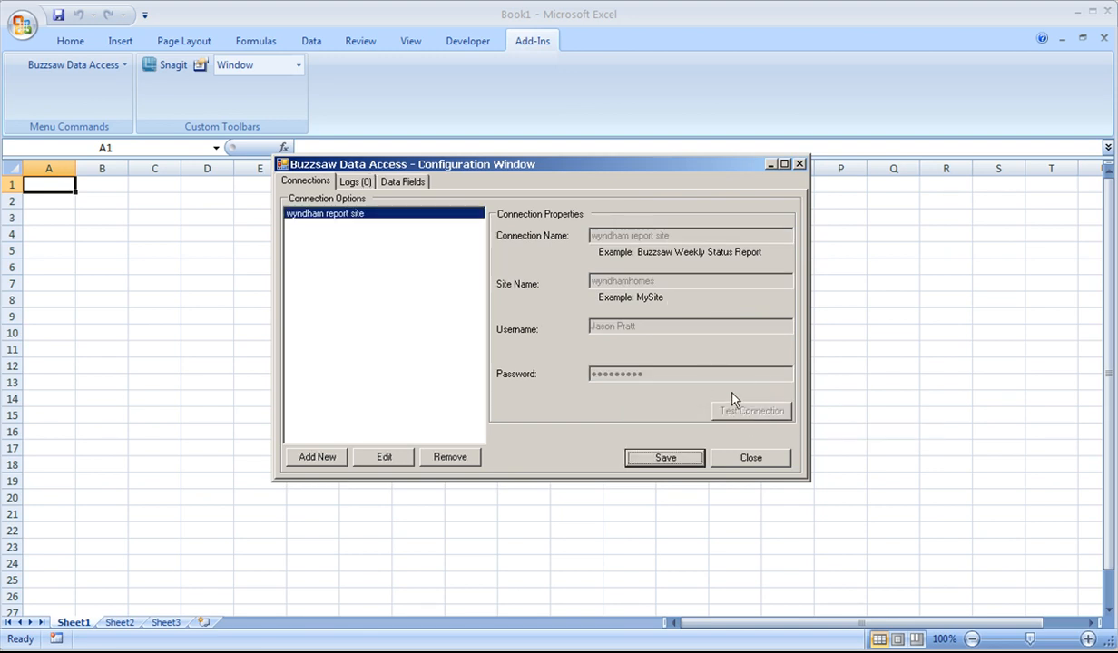
Browse the logs available on the wyndham report site connection down to 2. Texas/Austin/Forms and look through its forms
left_click(355, 183)
left_click(296, 257)
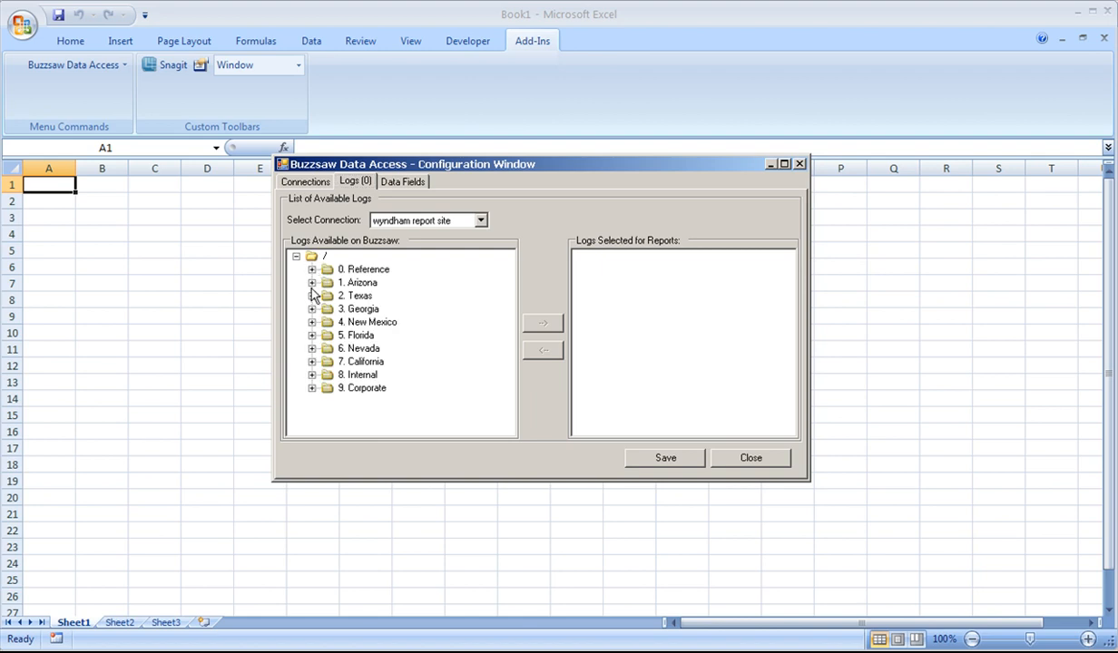
left_click(312, 295)
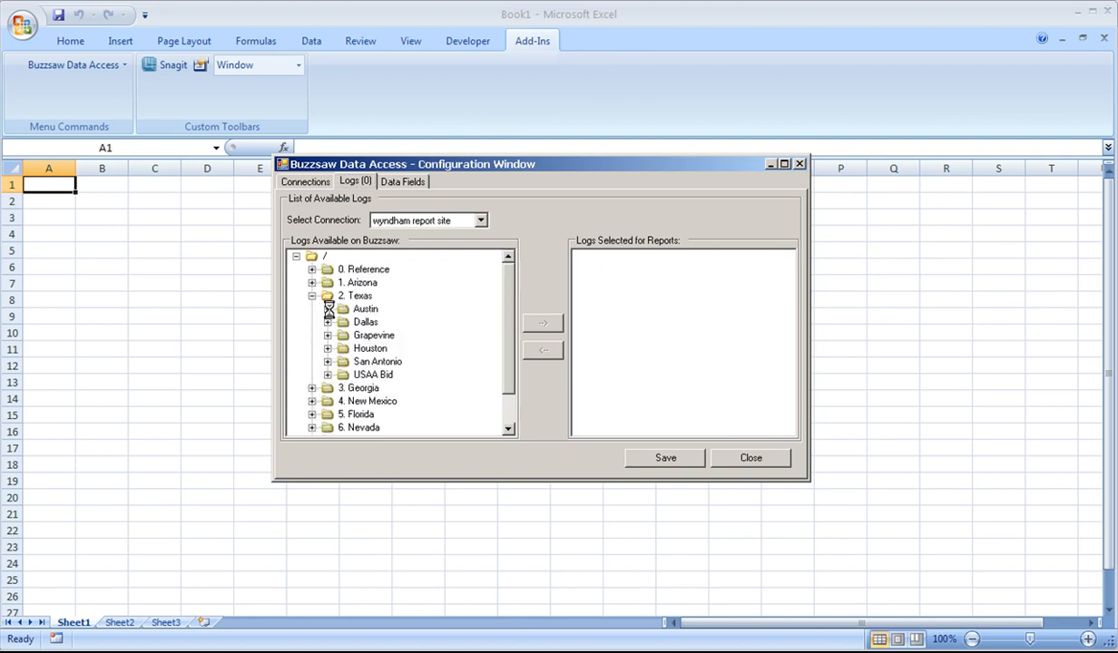
left_click(327, 309)
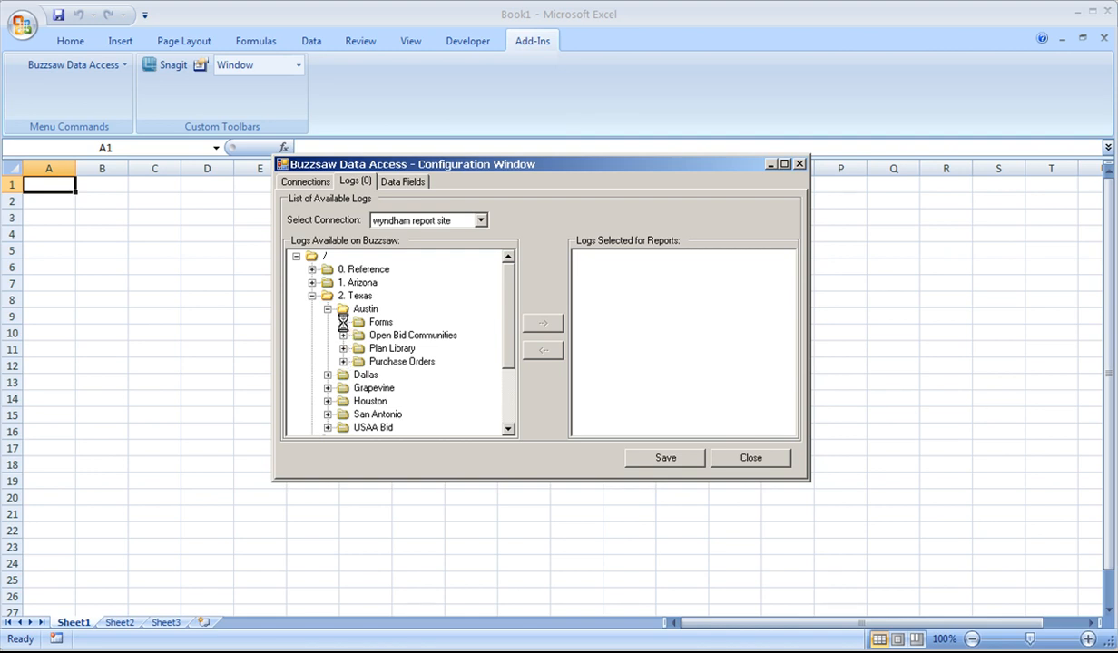
left_click(343, 322)
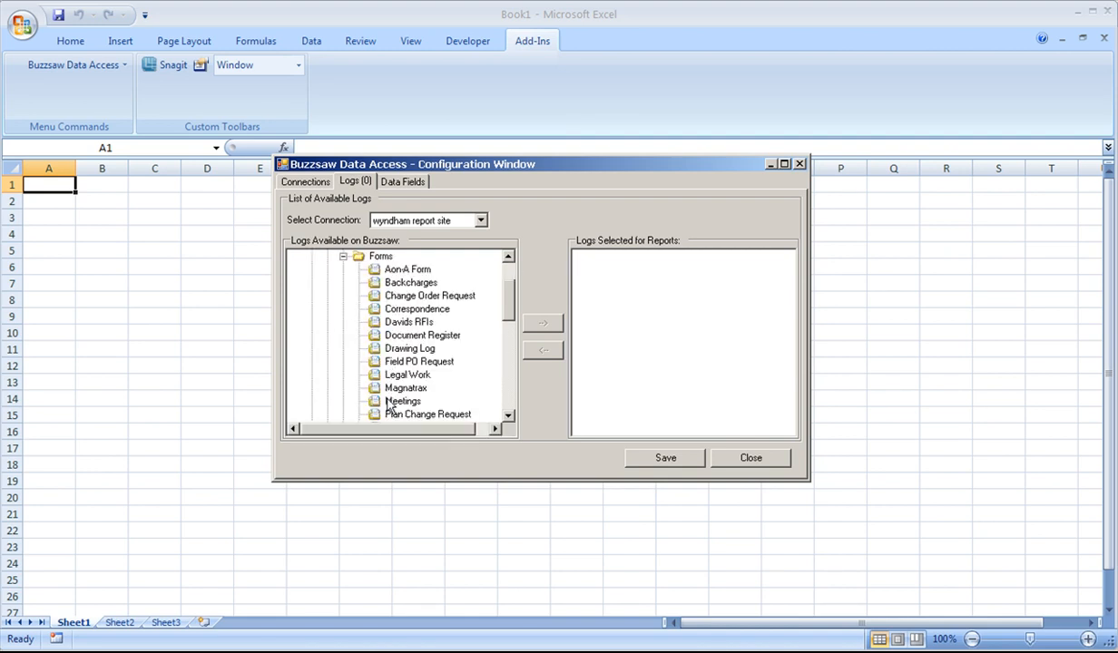
left_click_drag(510, 311, 458, 362)
left_click(423, 331)
scroll(424, 333, "up", 7)
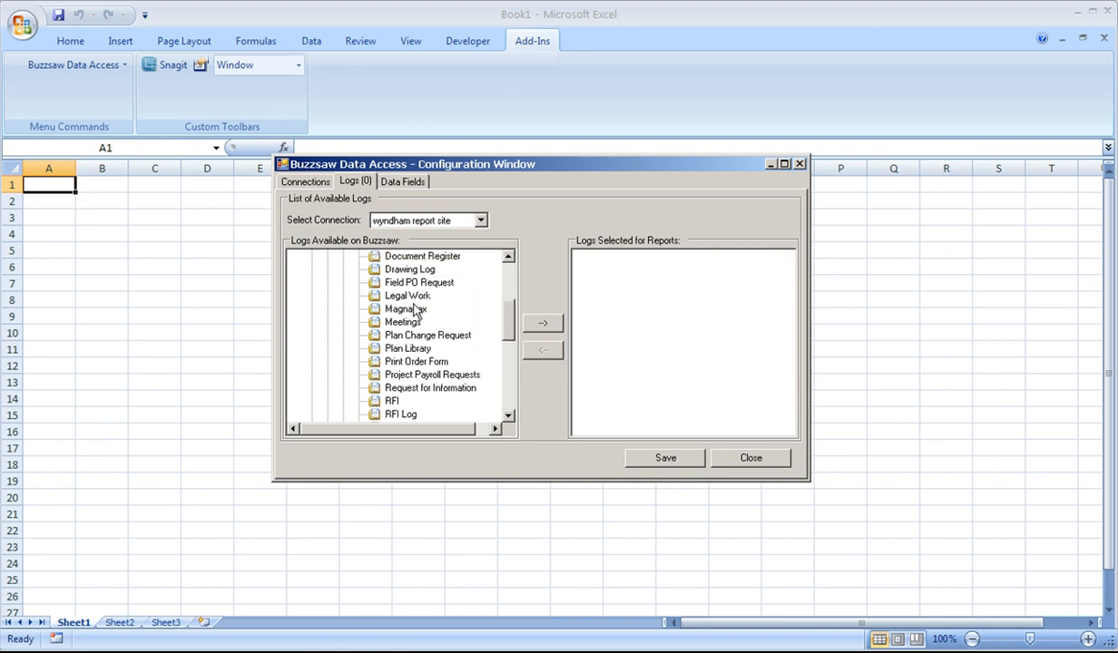
left_click(399, 335)
left_click(381, 322)
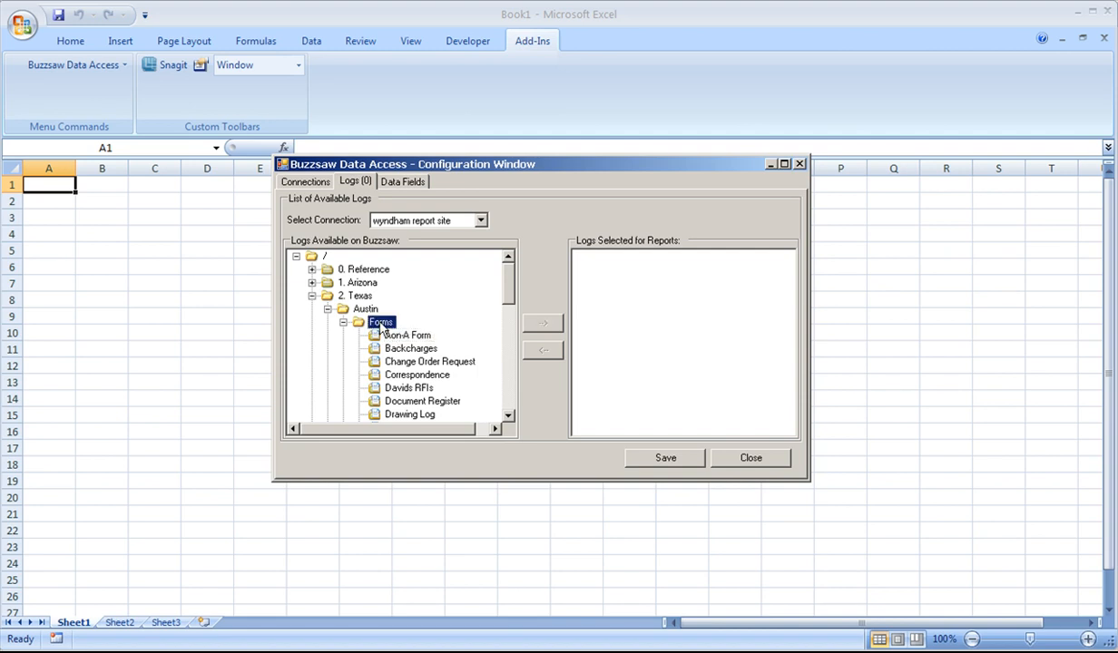
Add the Austin logs Aon-A Form, Backcharges, Change Order Request and Correspondence to the logs selected for reports
left_click(400, 335)
left_click(542, 323)
left_click(413, 335)
left_click(543, 323)
left_click(424, 335)
left_click(543, 323)
left_click(445, 336)
left_click(543, 323)
Add the next five Austin logs, ending with Document Register, Drawing Log, Field PO Request and Legal Work, to the report logs
left_click(408, 335)
left_click(543, 323)
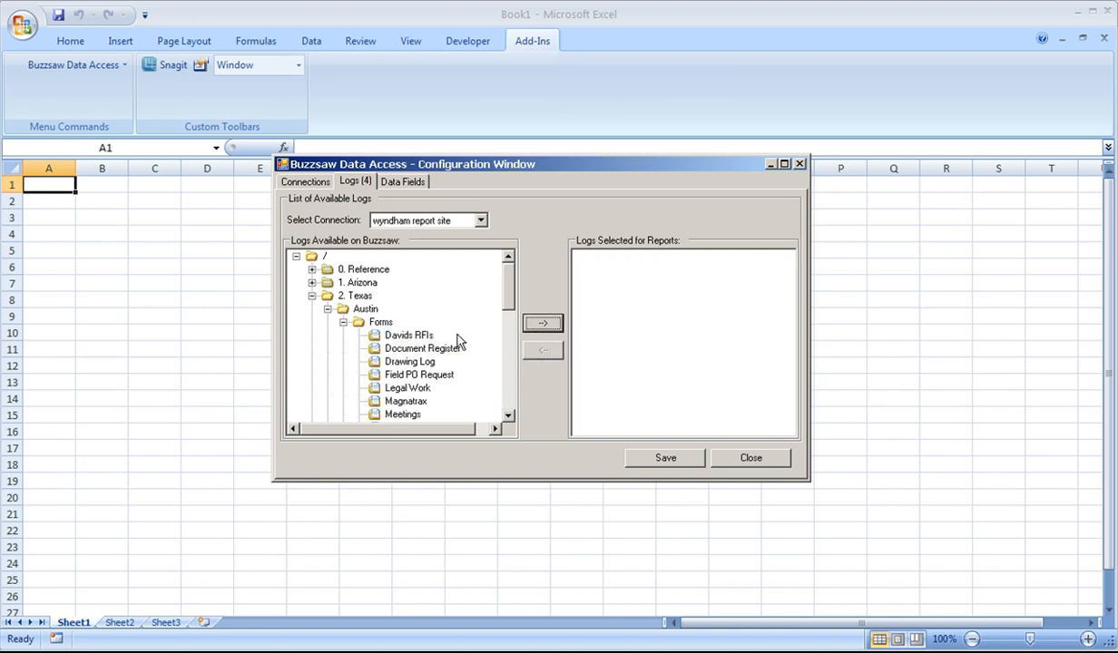
left_click(420, 334)
left_click(542, 323)
left_click(409, 335)
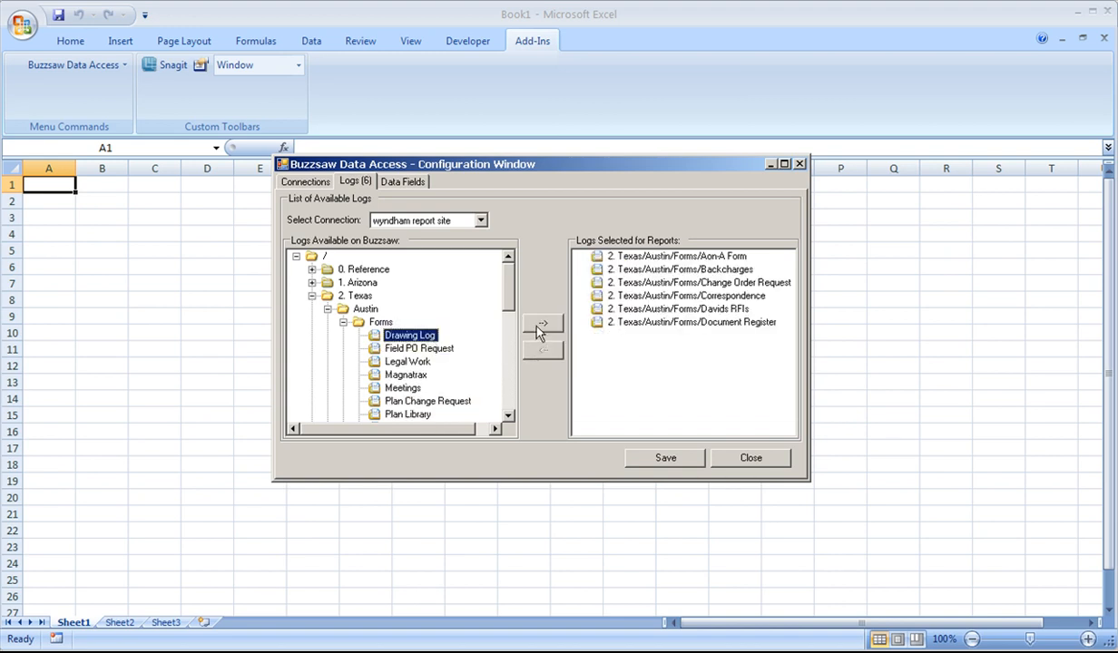
left_click(542, 323)
left_click(418, 334)
left_click(541, 326)
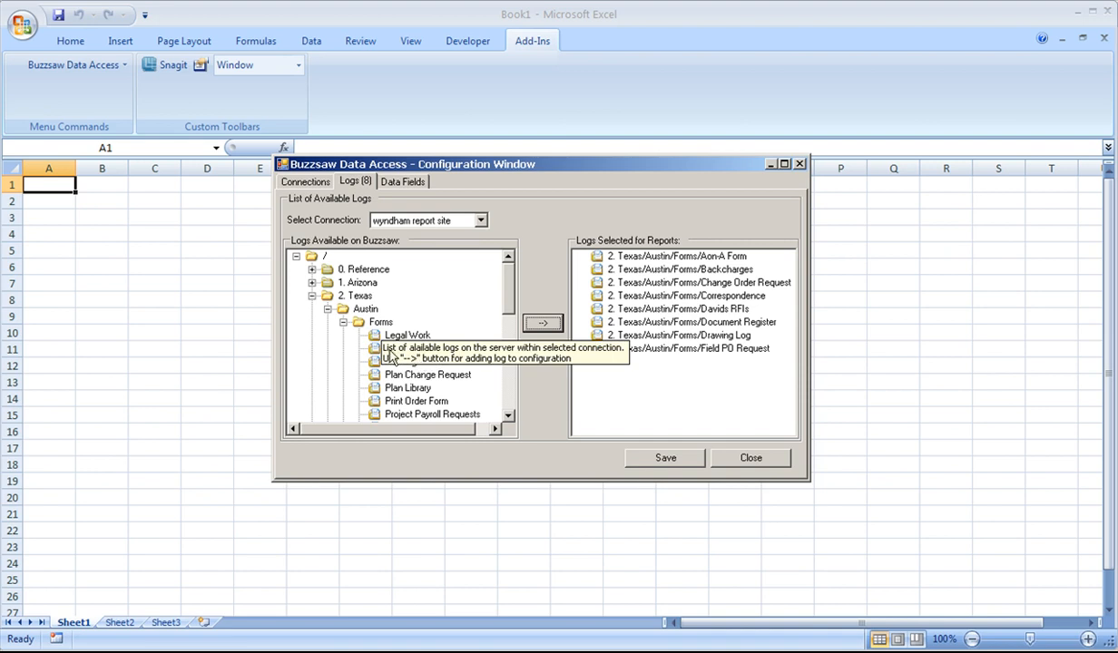
left_click(404, 335)
left_click(543, 324)
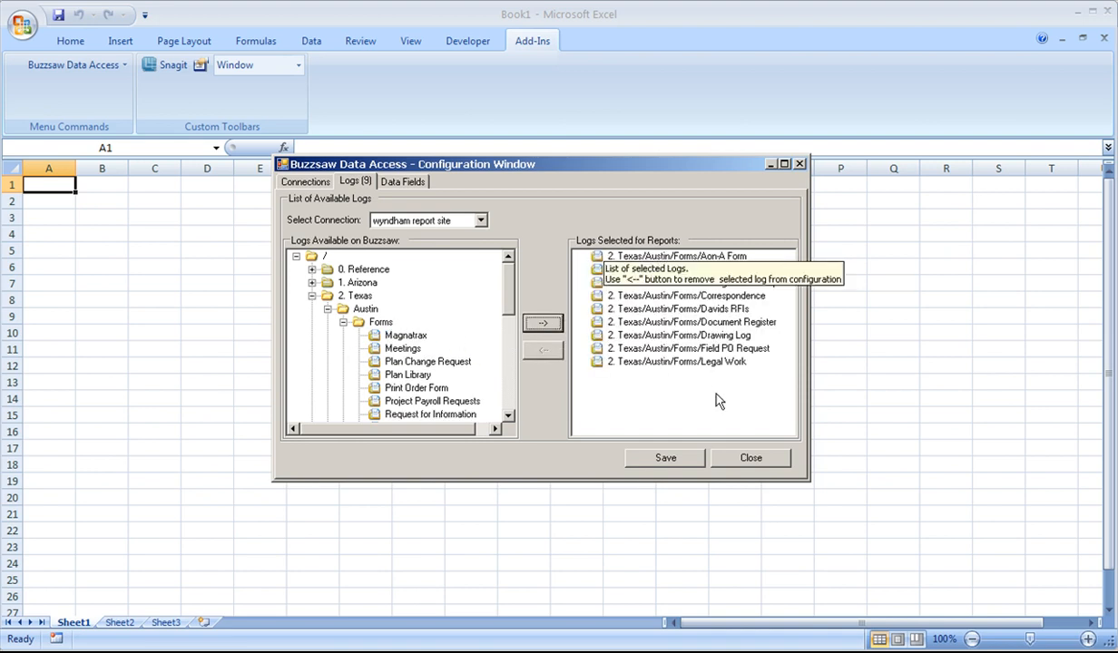
Add the Austin logs Request for Information, Project Payroll Requests and RFI to the logs selected for reports
left_click(426, 414)
left_click(543, 328)
left_click(427, 400)
left_click(543, 324)
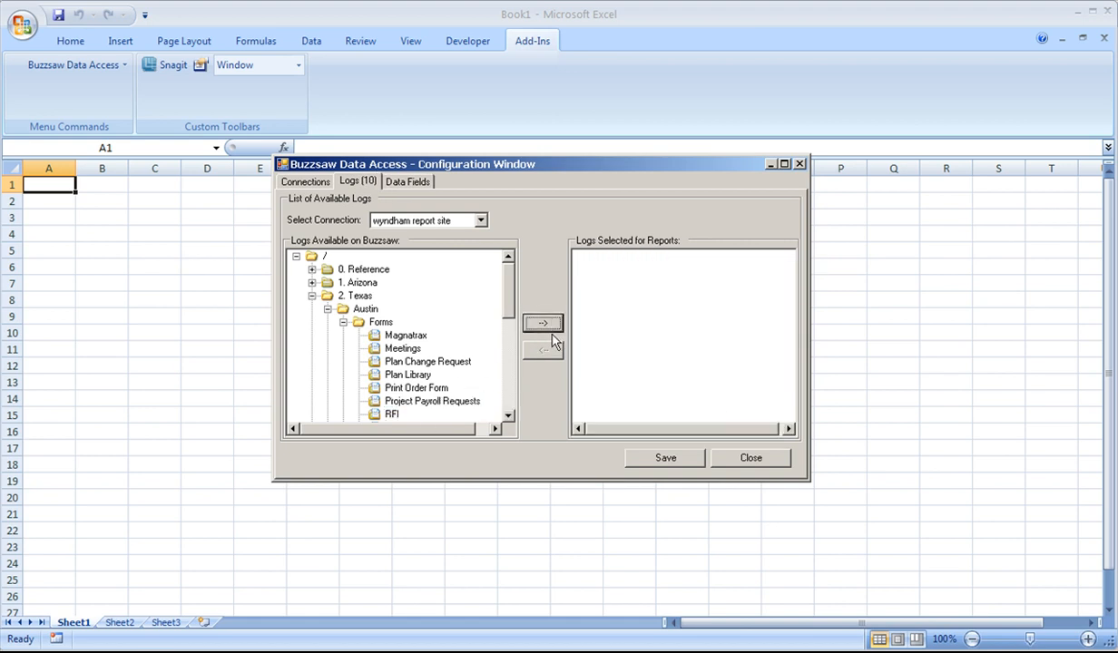
left_click(392, 401)
left_click(542, 324)
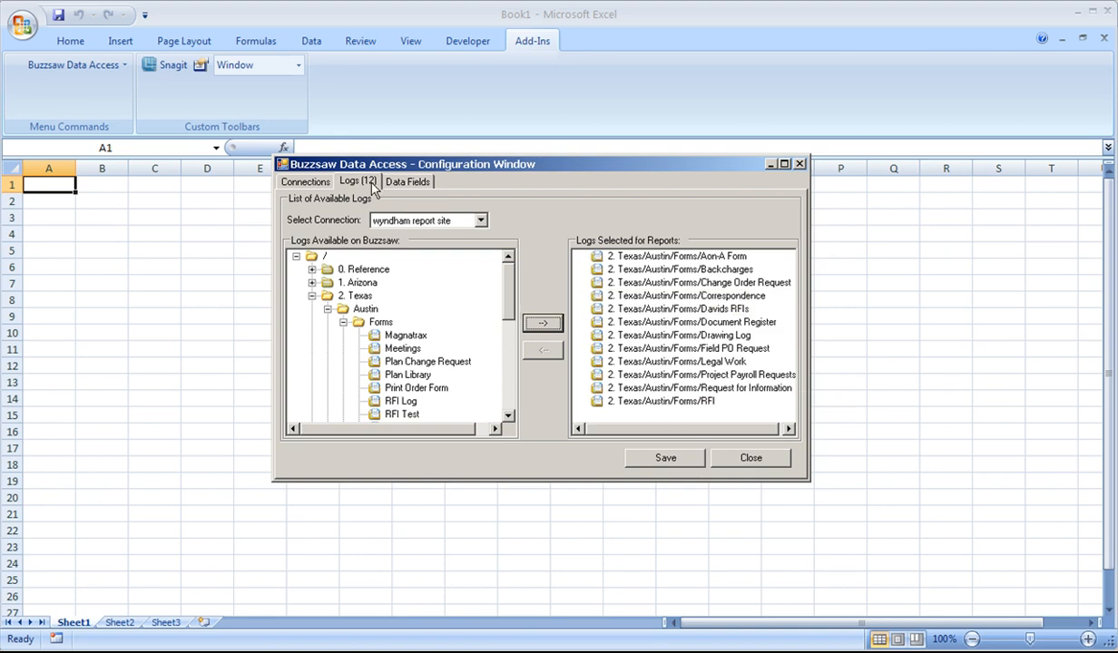
Show the data fields configuration and enlarge its window to fill most of the screen
left_click(396, 182)
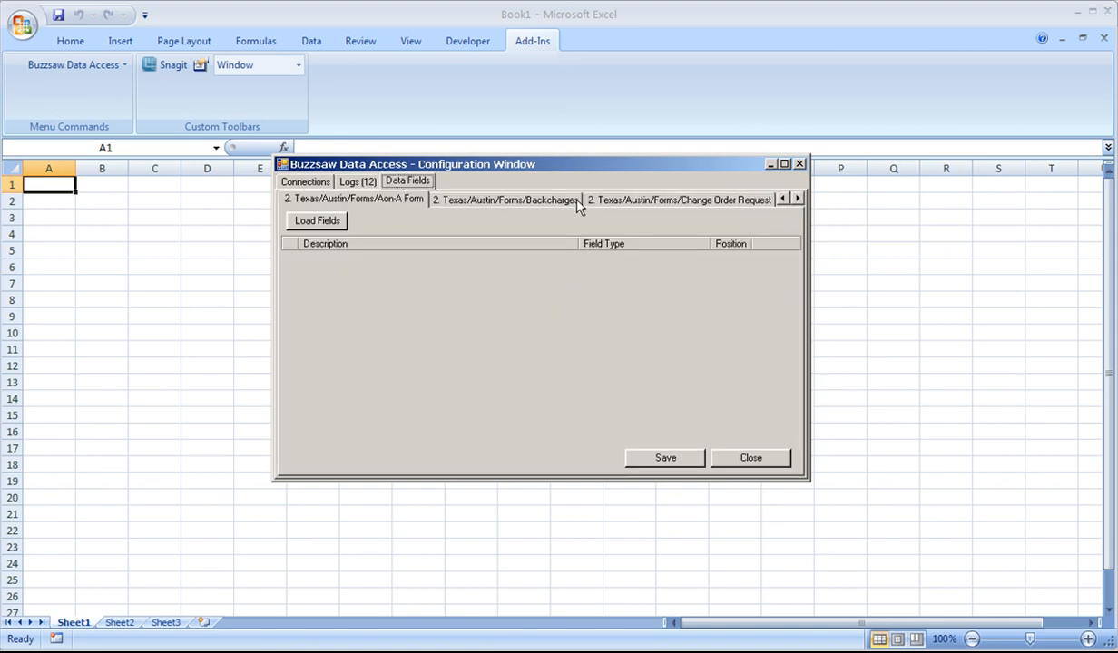
left_click_drag(583, 162, 358, 14)
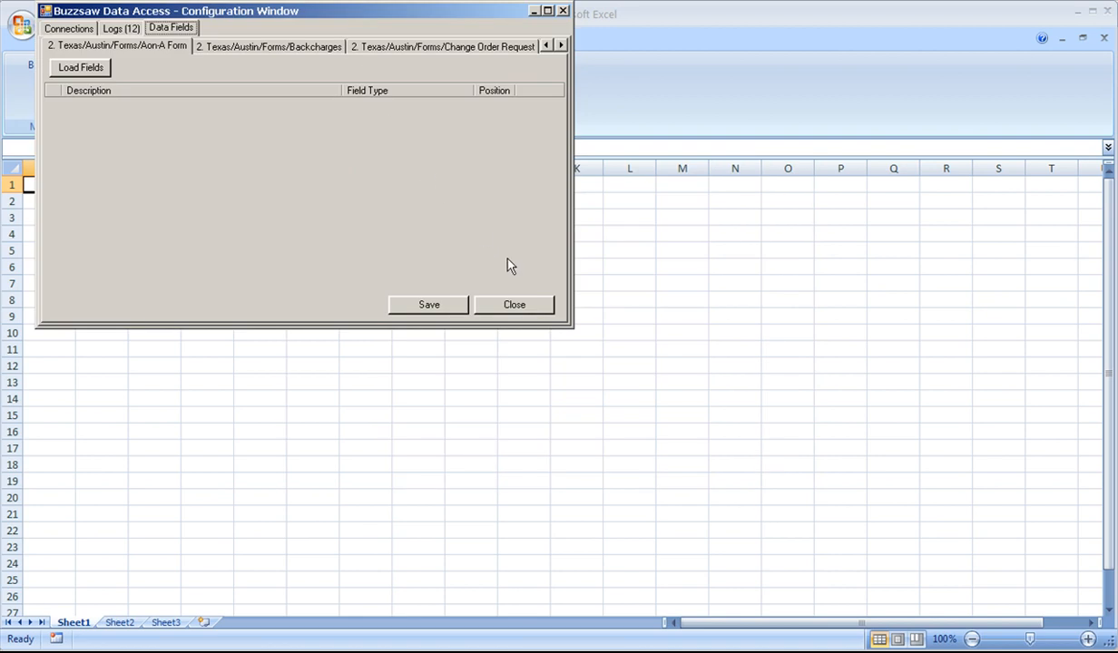
left_click_drag(560, 326, 1098, 617)
Load the data fields of the 2. Texas/Austin/Forms/RFI log
left_click(1055, 47)
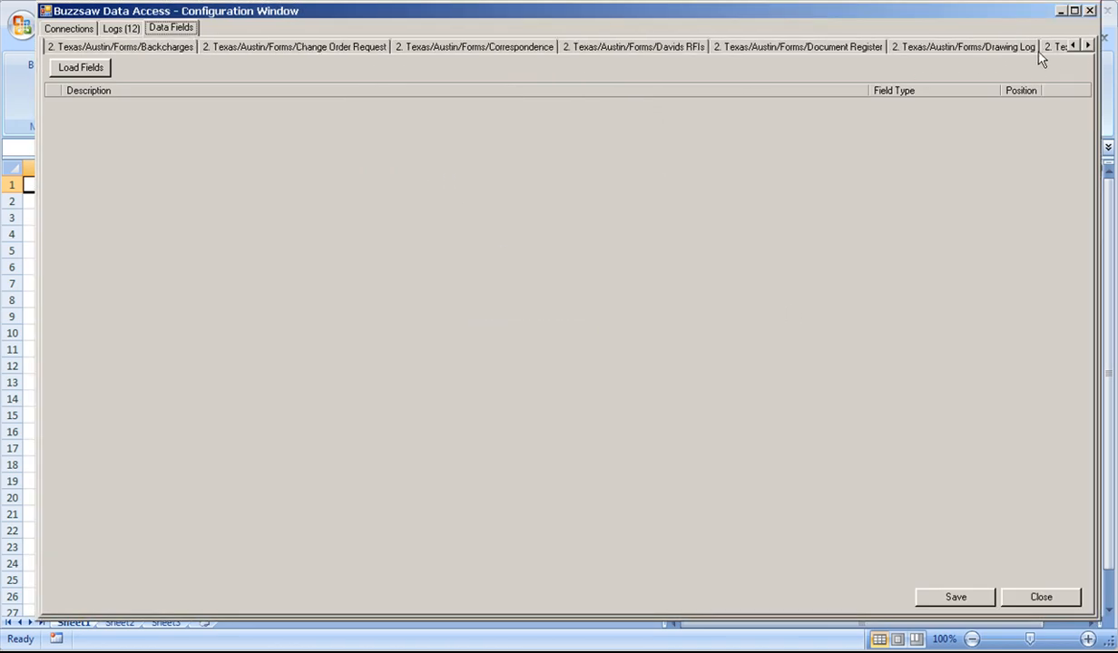
left_click(1055, 47)
left_click(1064, 50)
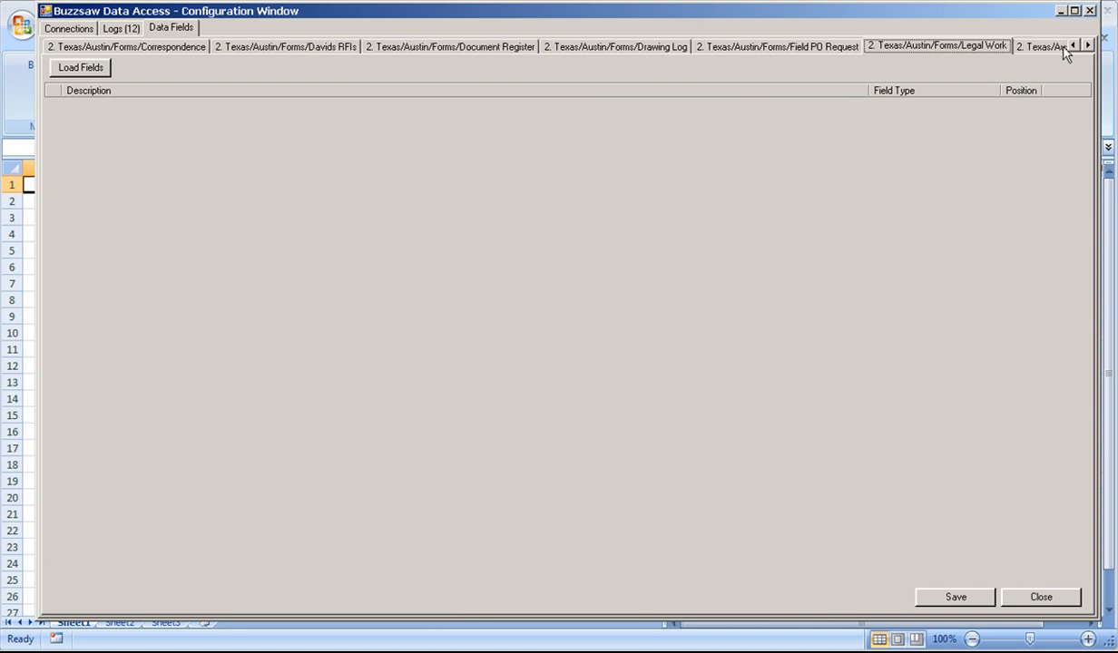
left_click(1064, 50)
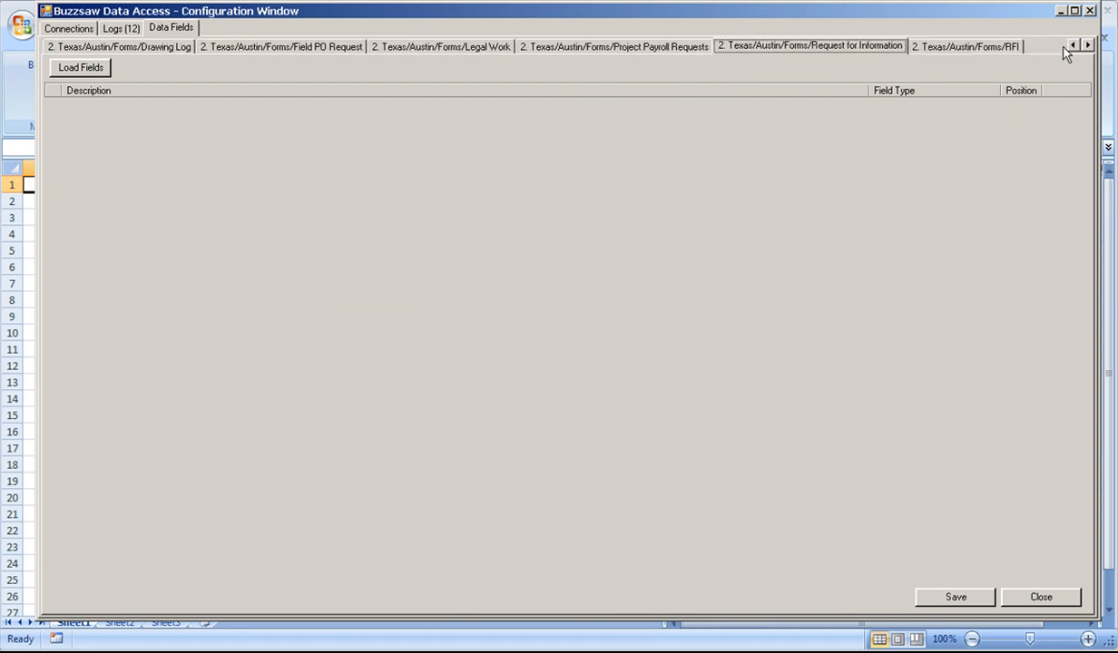
left_click(1000, 50)
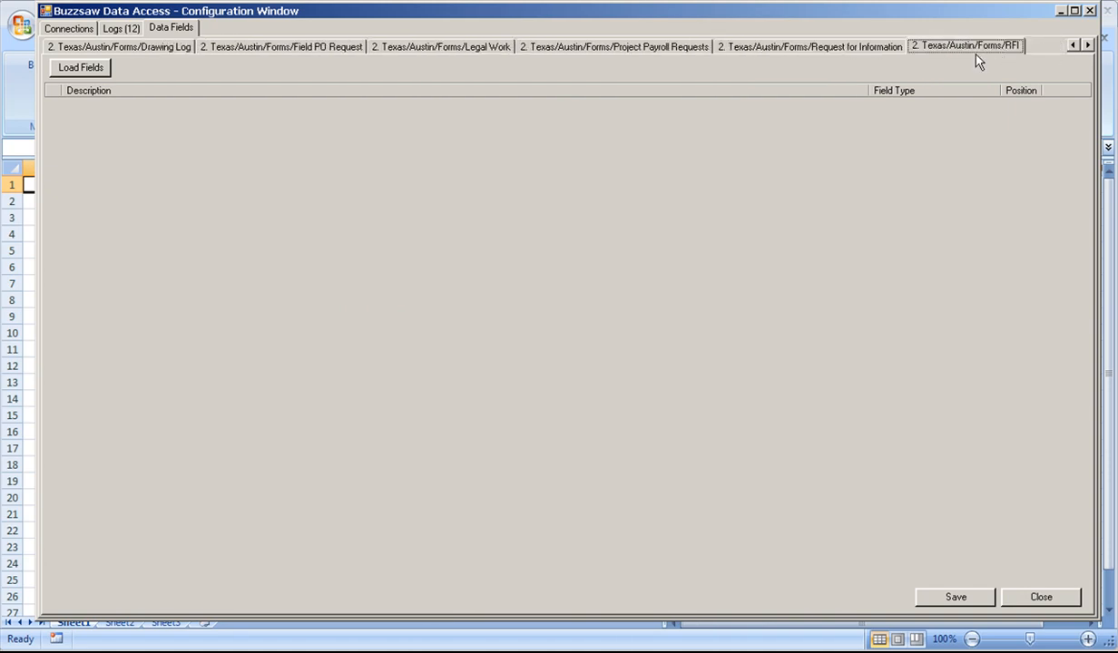
left_click(73, 70)
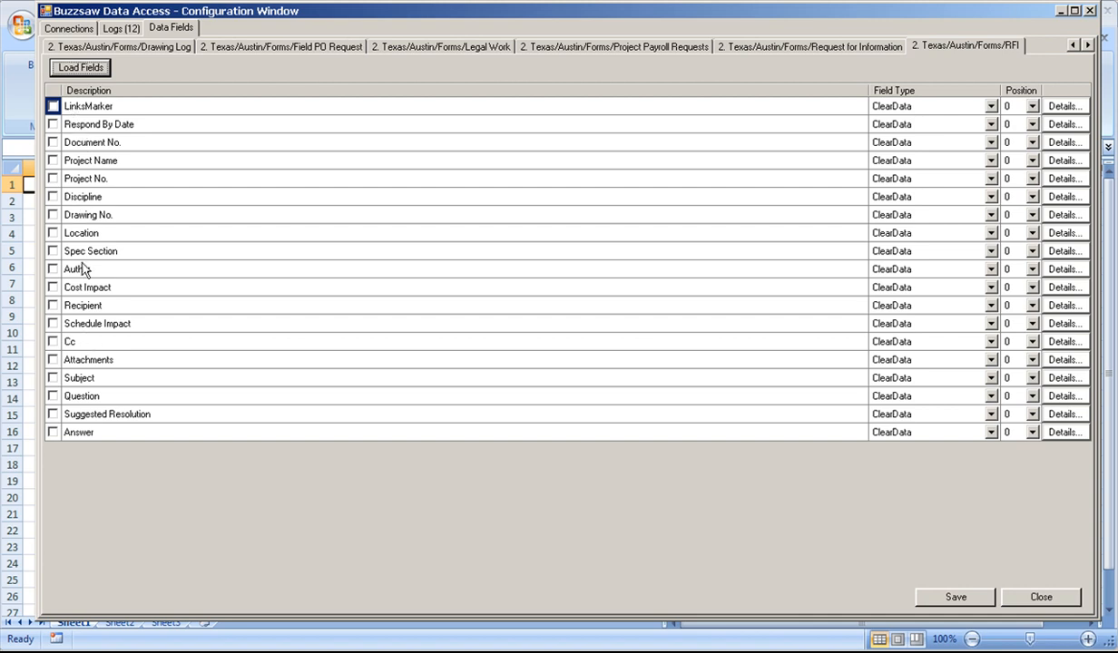
Include Respond By Date, sort the RFI fields by description, and include every field from Answer through LinksMarker
left_click(54, 126)
left_click(88, 91)
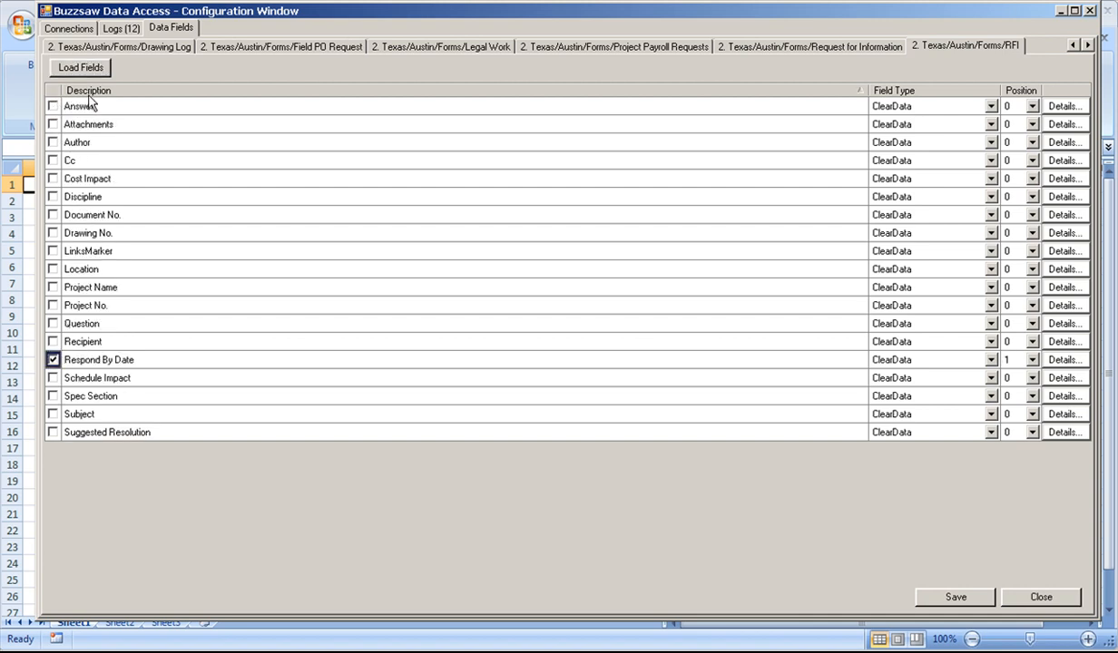
left_click(52, 106)
left_click(52, 125)
left_click(53, 142)
left_click(52, 161)
left_click(53, 179)
left_click(53, 197)
left_click(53, 233)
left_click(52, 215)
left_click(56, 253)
left_click(56, 254)
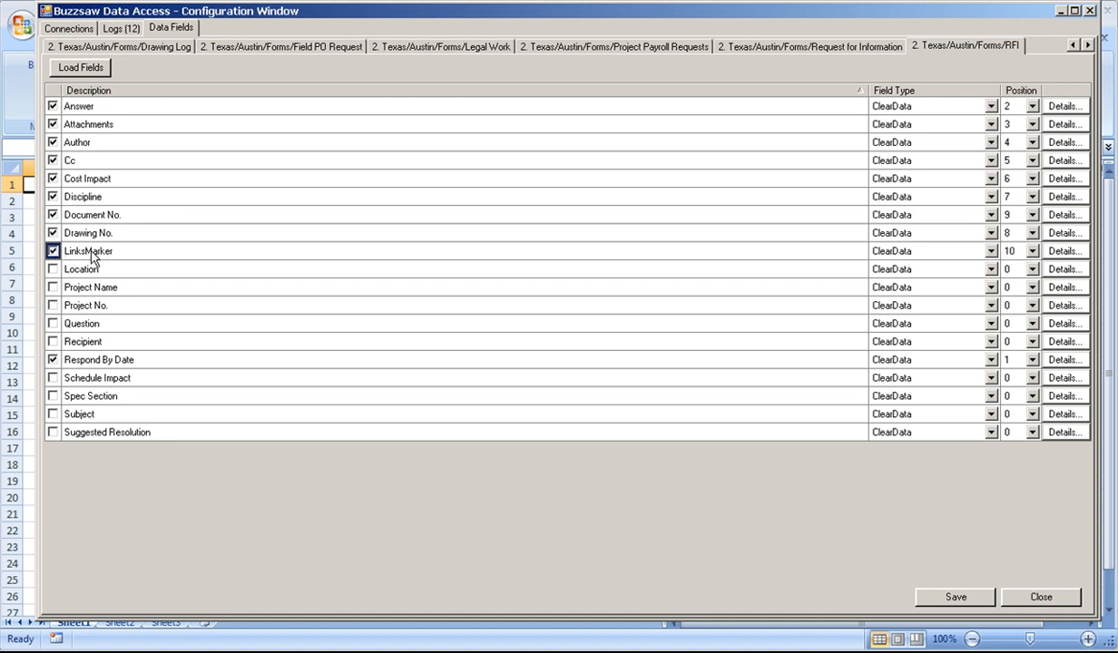
Include all the remaining RFI fields, from Location through Suggested Resolution
left_click(53, 269)
left_click(52, 269)
left_click(53, 287)
left_click(53, 287)
left_click(52, 305)
left_click(53, 306)
left_click(53, 324)
left_click(53, 324)
left_click(53, 342)
left_click(52, 342)
left_click(52, 378)
left_click(52, 378)
left_click(53, 398)
left_click(53, 398)
left_click(52, 414)
left_click(53, 415)
left_click(52, 433)
left_click(52, 433)
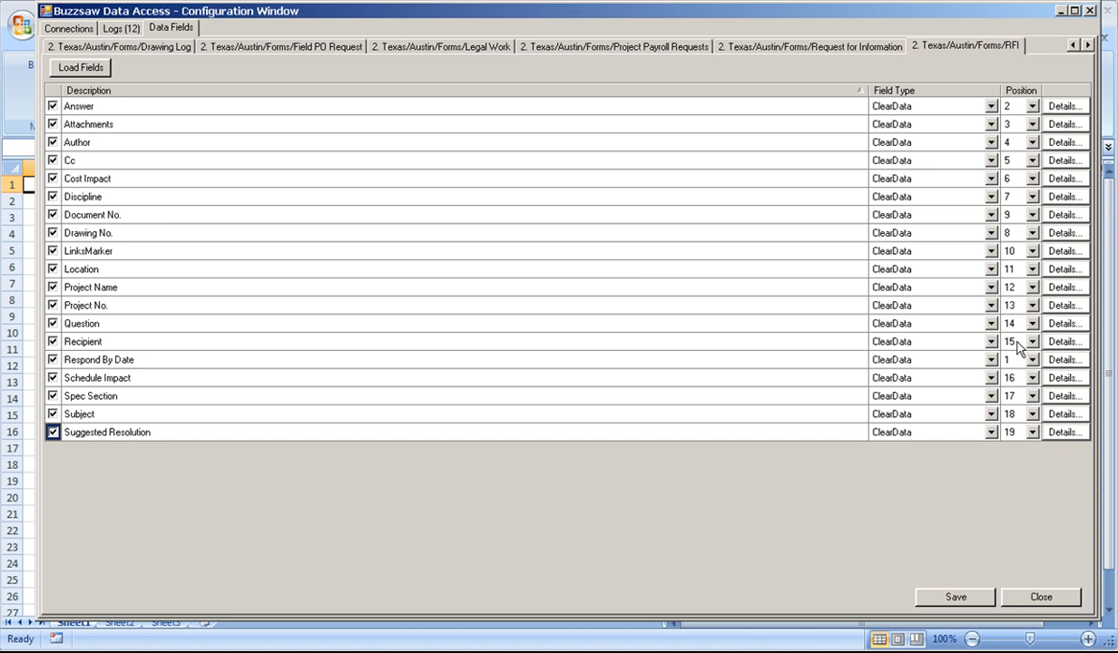
Set the Question field's position to 2 and view its source code details
left_click(973, 90)
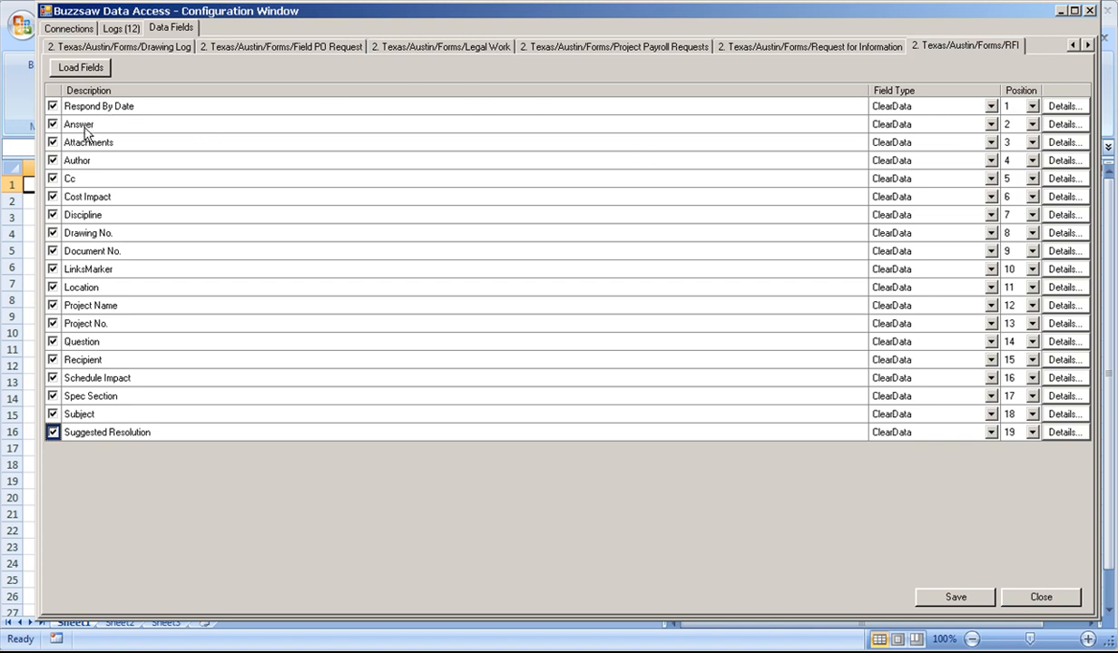
left_click(1032, 343)
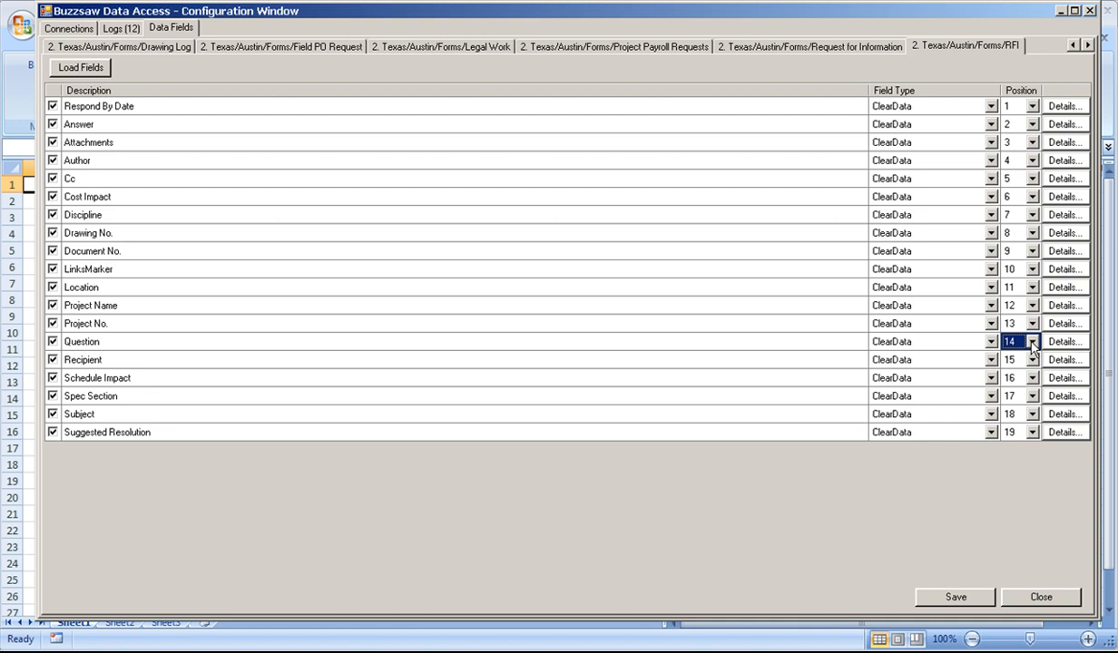
left_click(1031, 343)
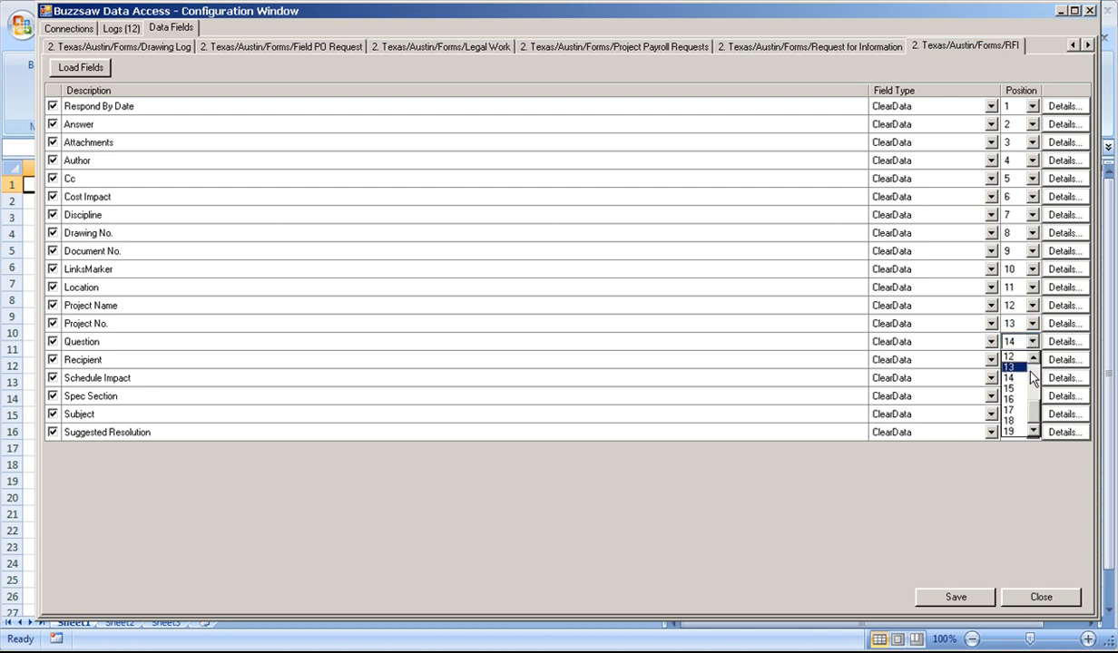
left_click(1021, 377)
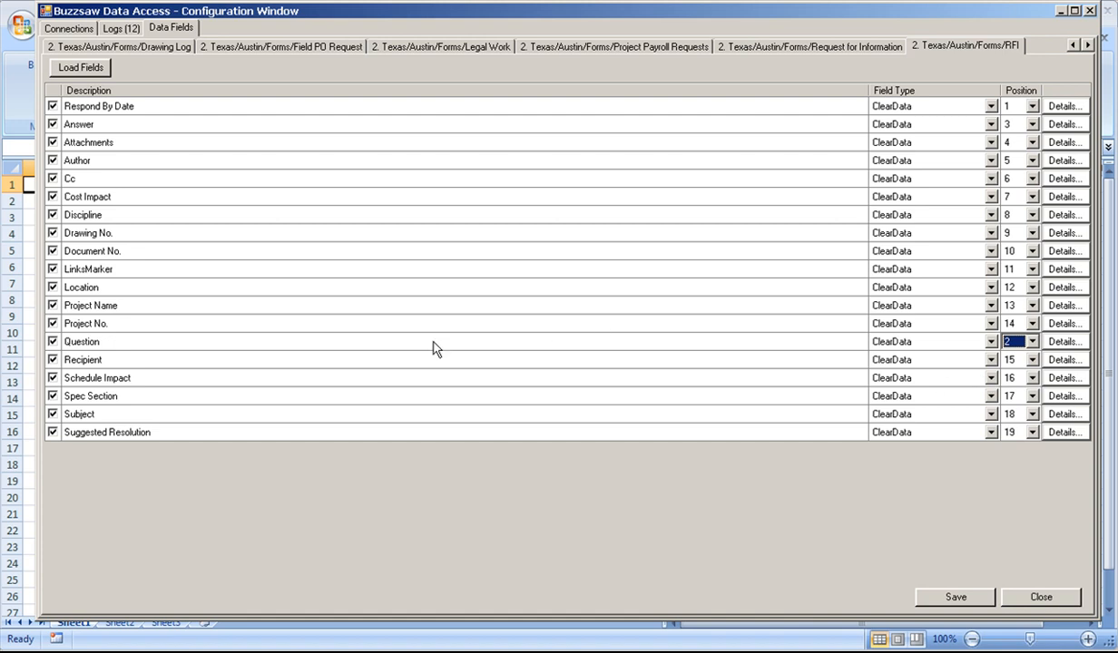
left_click(1067, 343)
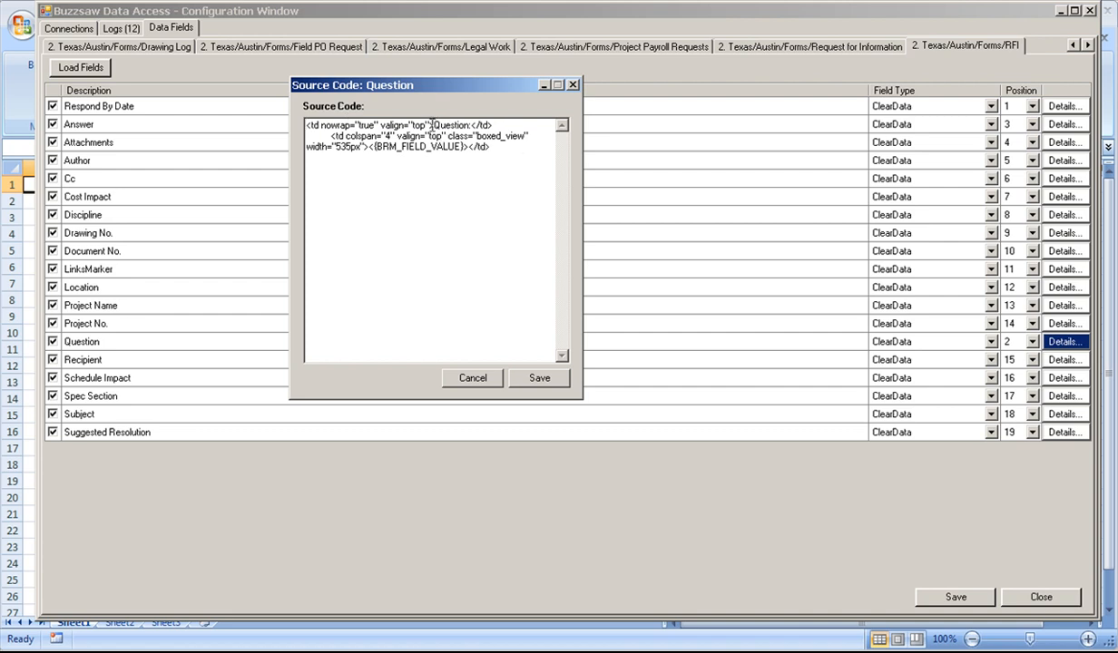
left_click(573, 85)
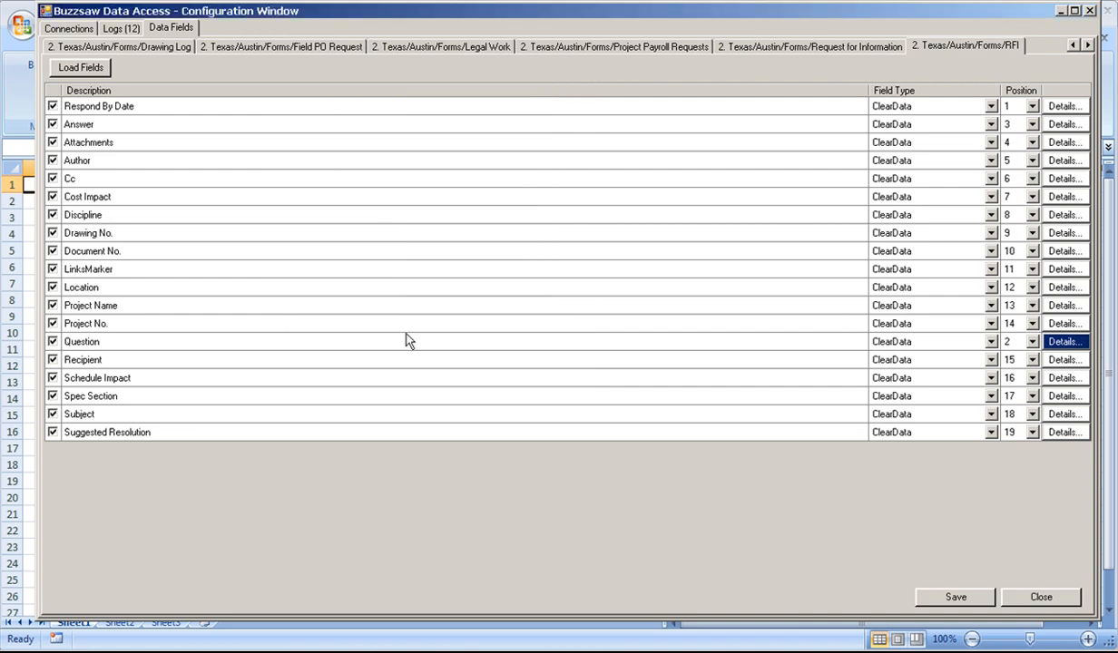
Set the Project No. field type to Number and save the field configuration
left_click(936, 323)
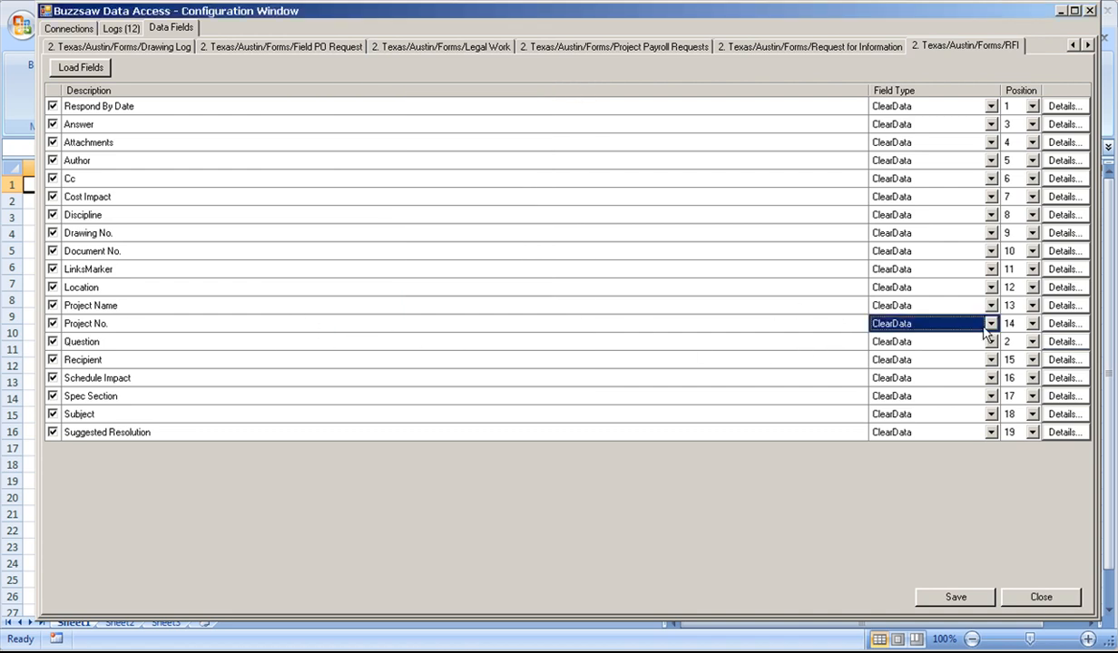
left_click(952, 323)
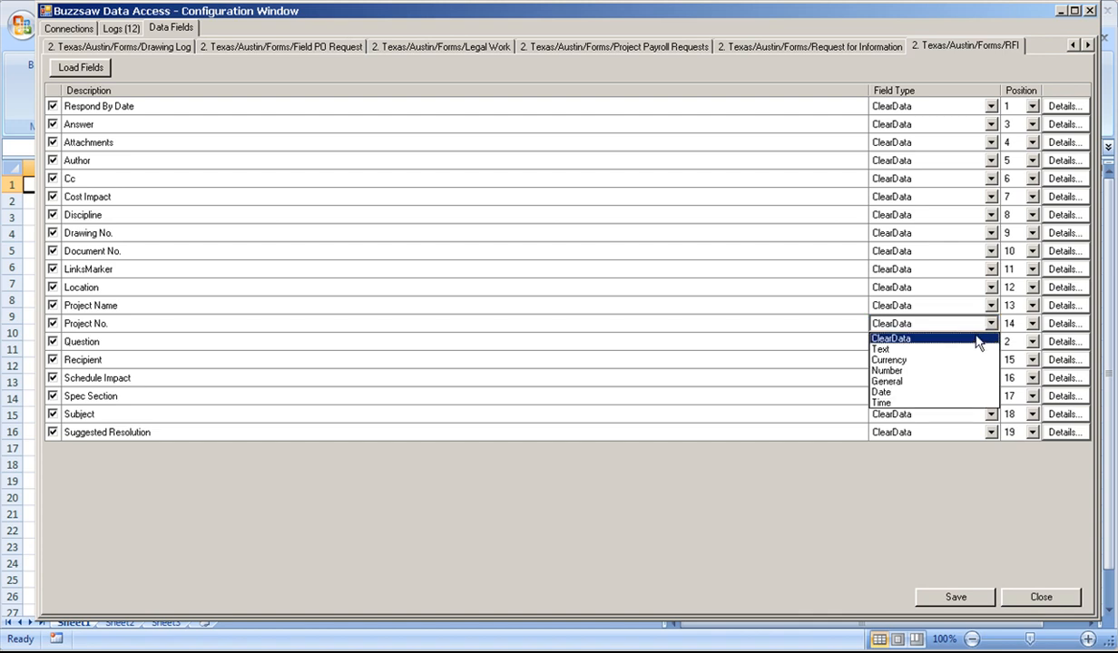
left_click(921, 371)
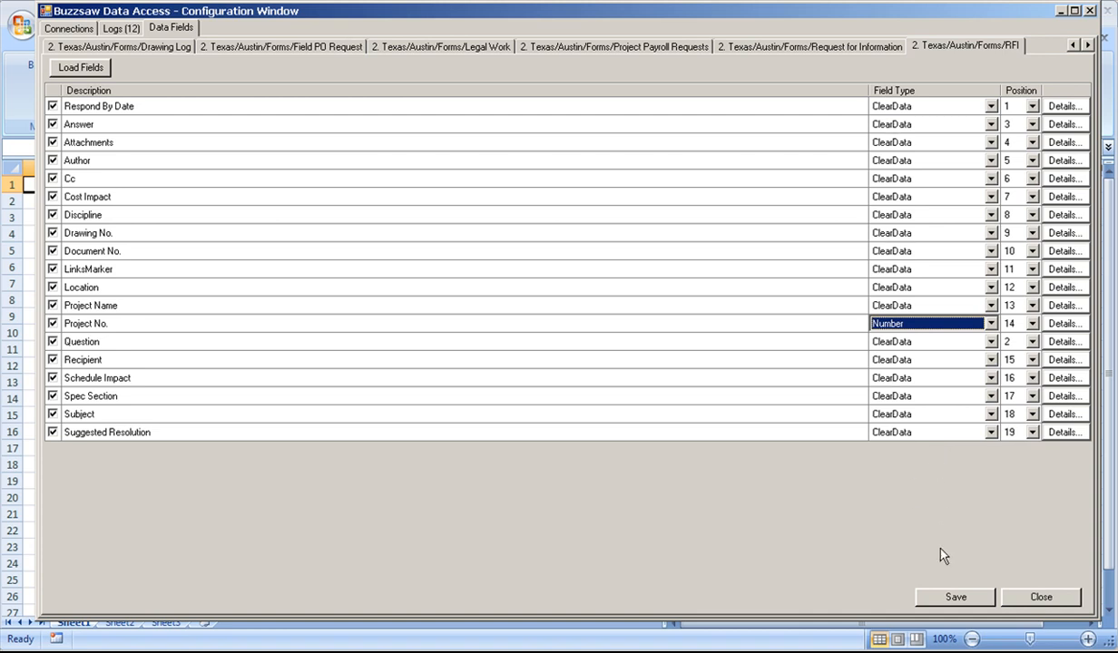
left_click(948, 597)
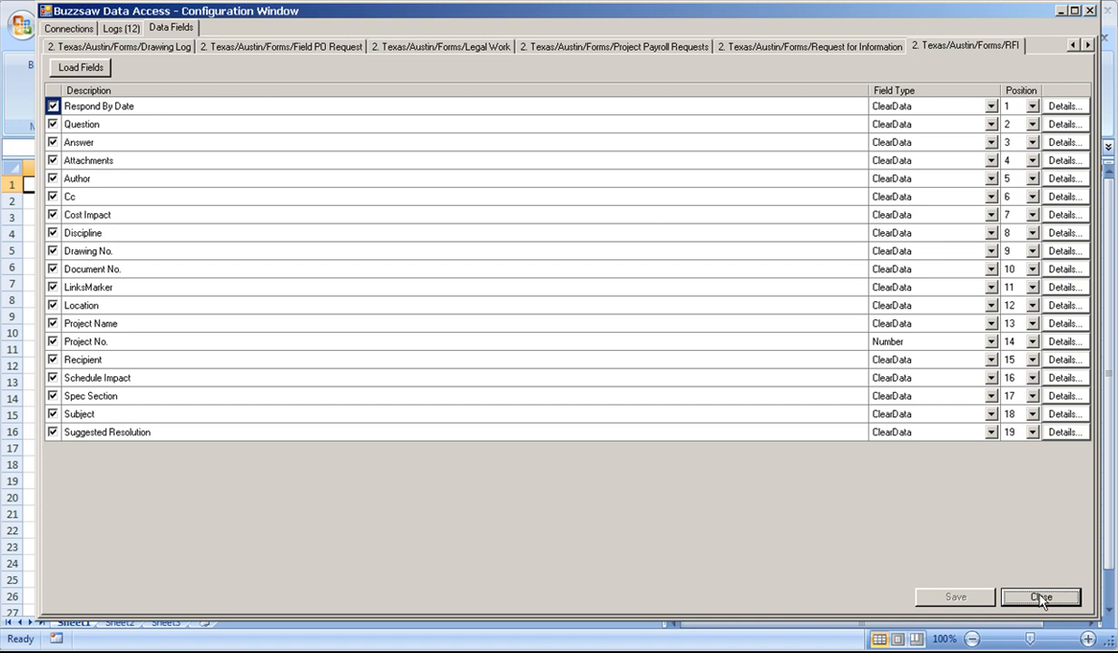
Add the RFI (cloned copy) log from 2. Texas/Dallas/Forms to the report logs, then save and close the configuration
left_click(105, 27)
left_click(59, 104)
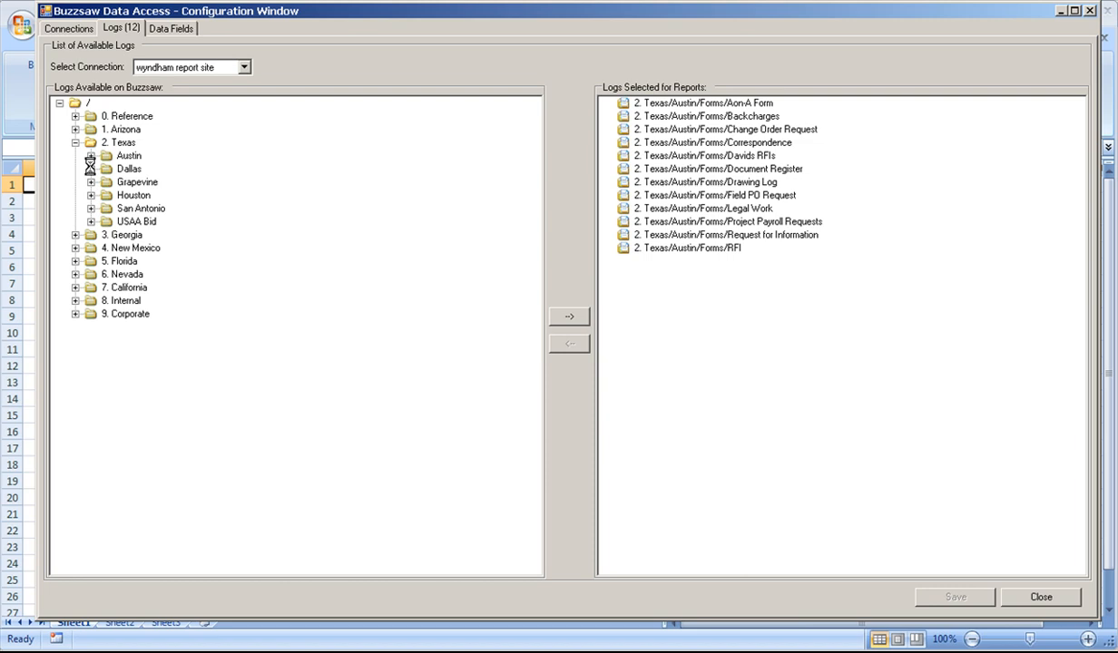
left_click(91, 169)
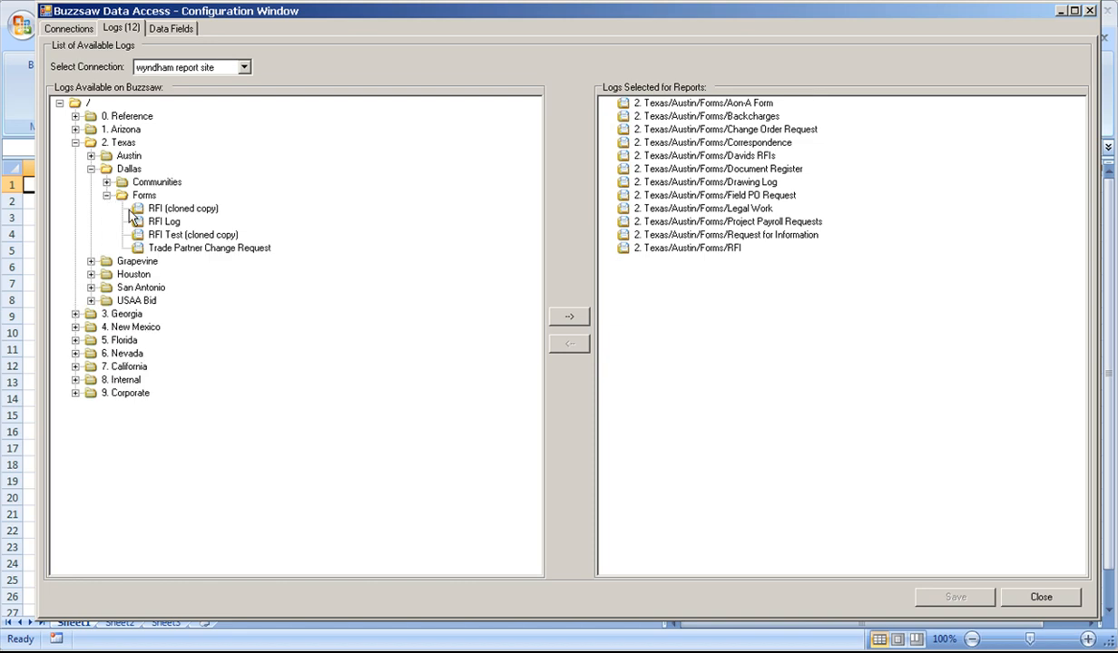
left_click(142, 222)
left_click(141, 209)
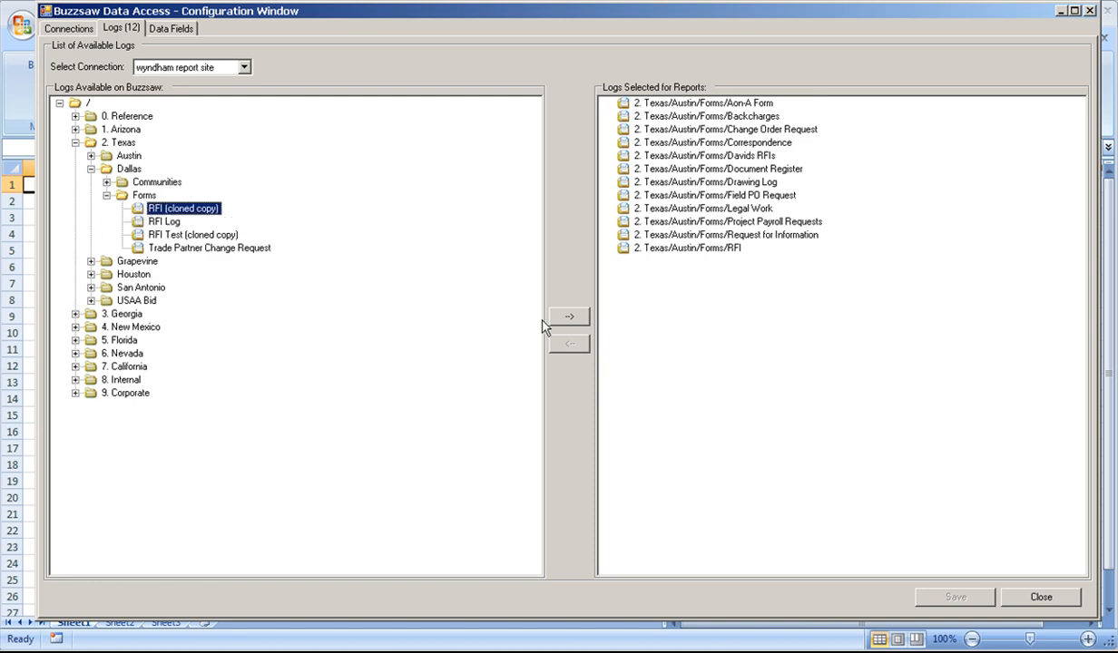
left_click(569, 316)
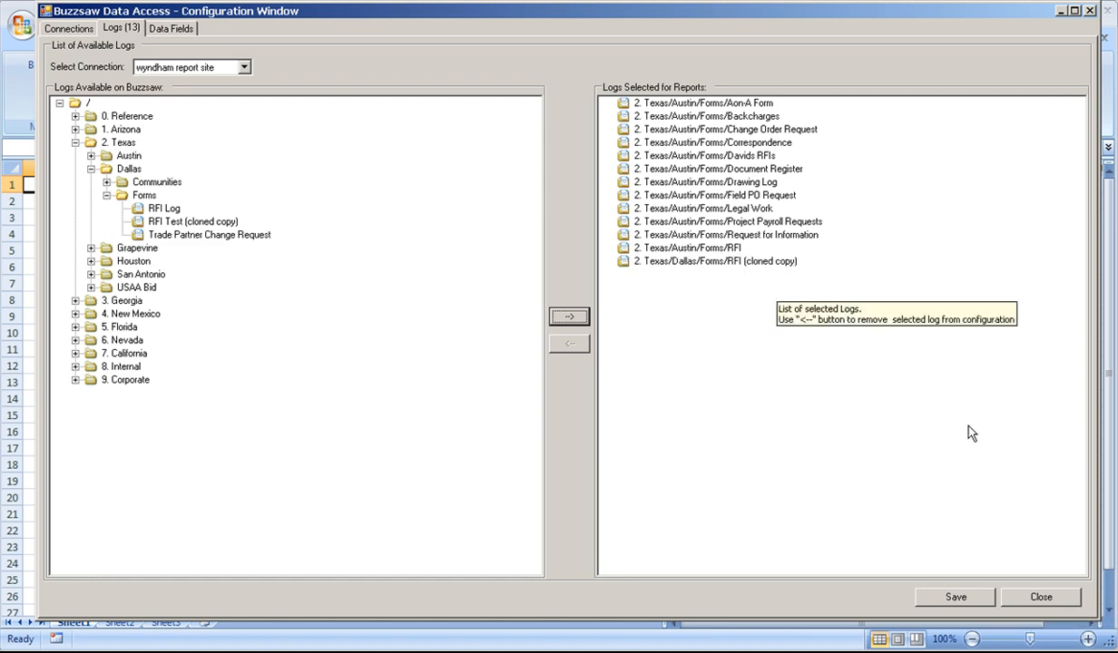
left_click(955, 597)
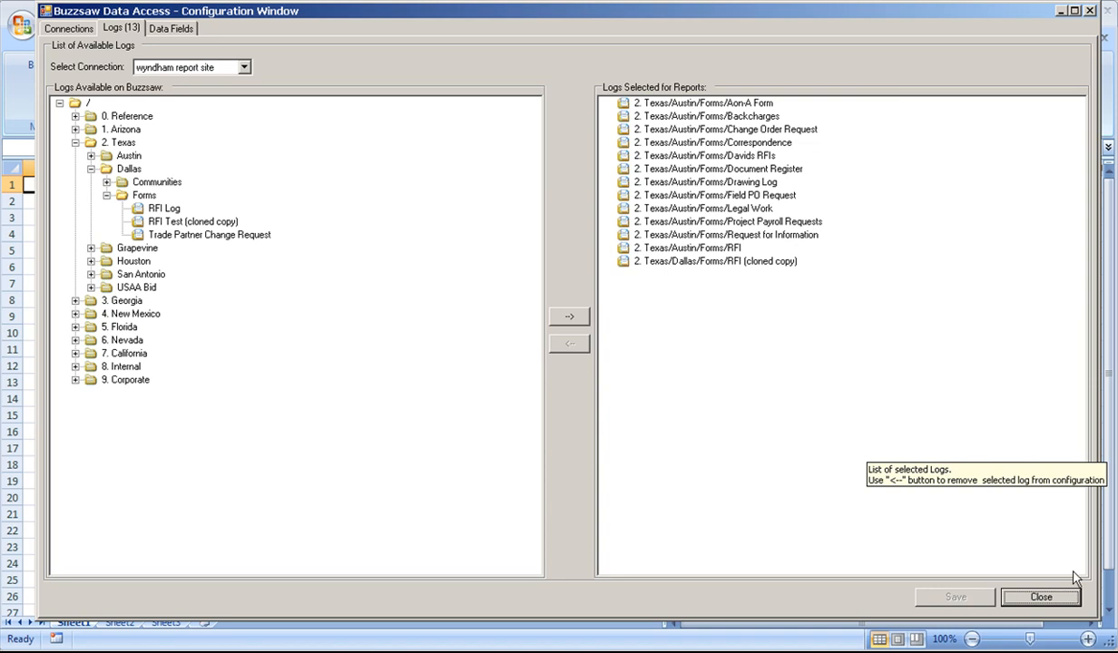
left_click(1068, 602)
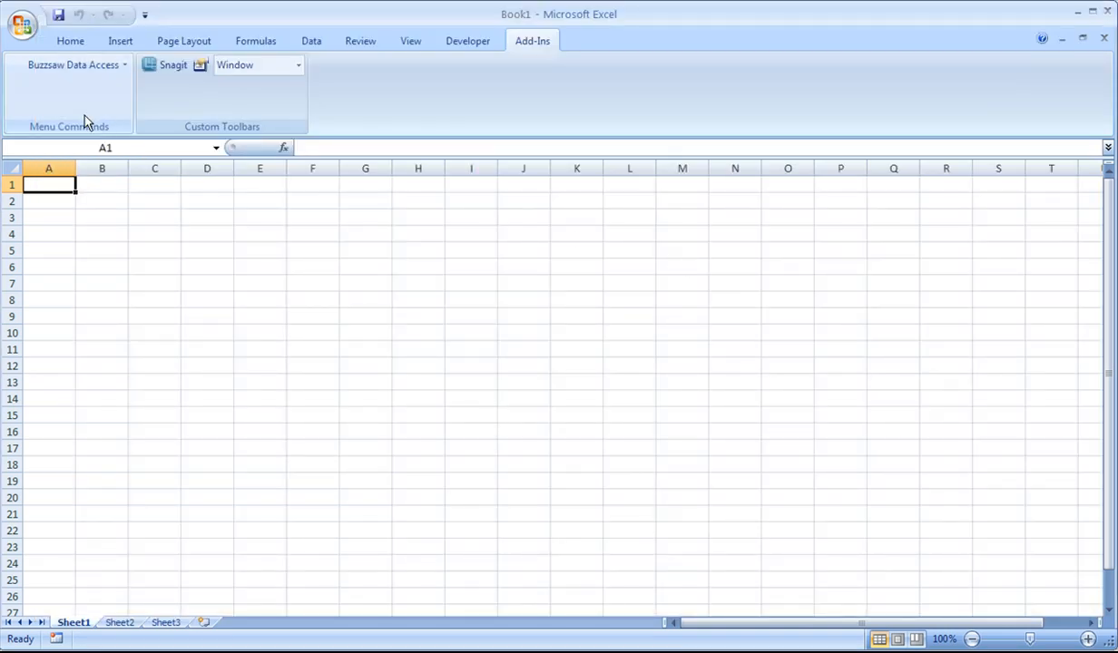
Insert the Austin RFI log's fields starting at cell A1, rewriting existing columns and adding all site logs that match this log
right_click(56, 183)
mouse_move(210, 513)
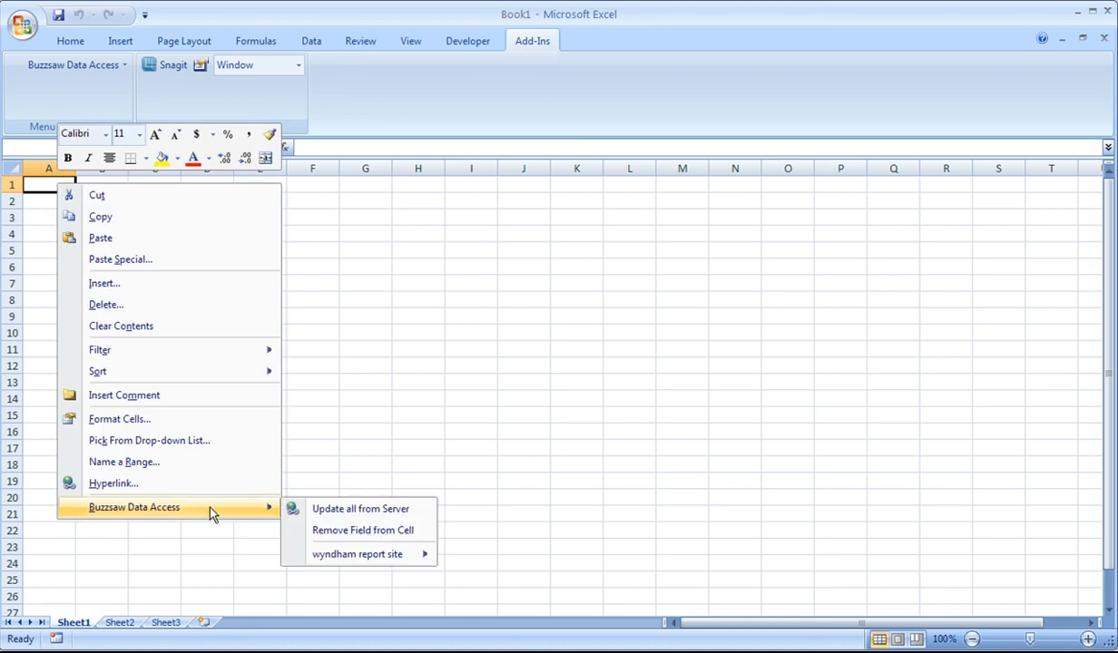
mouse_move(369, 554)
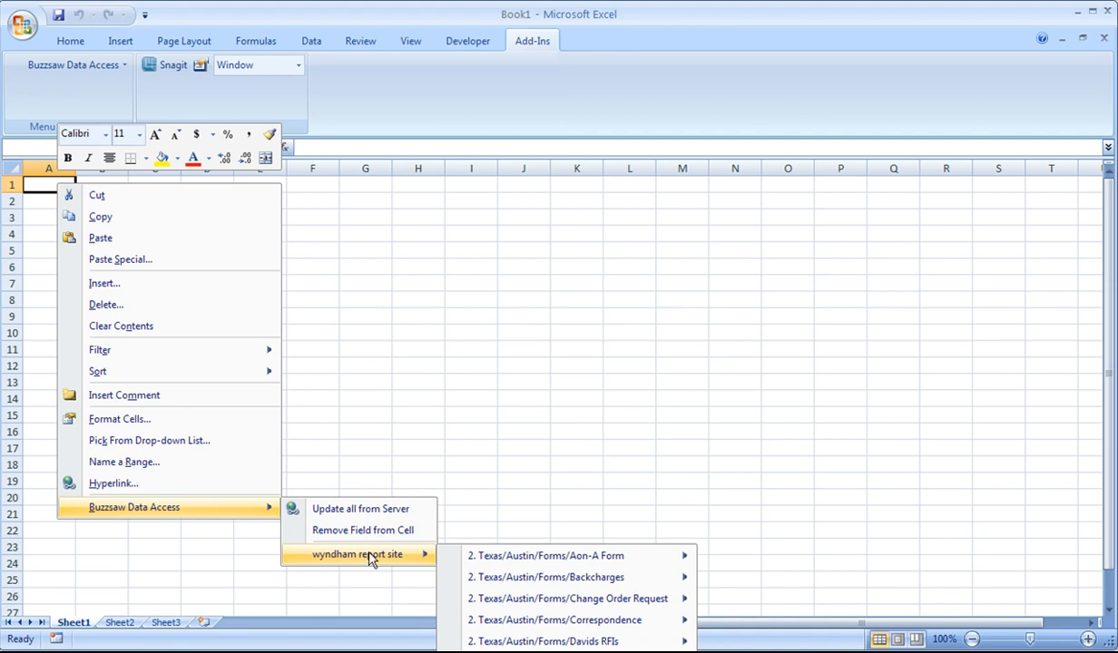
mouse_move(524, 641)
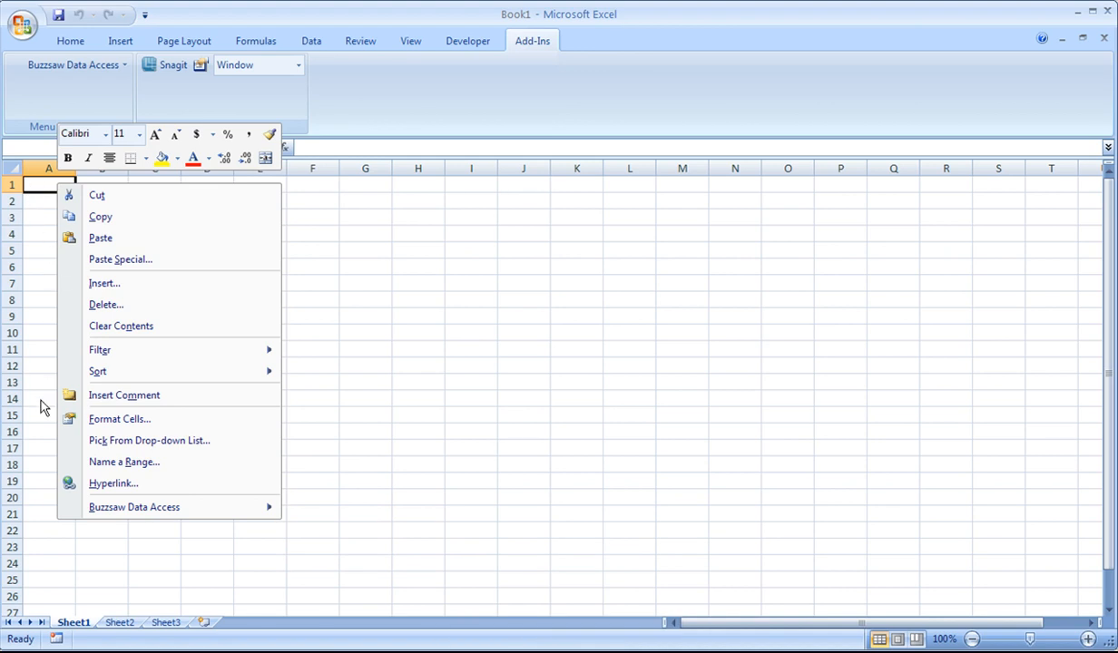
mouse_move(167, 510)
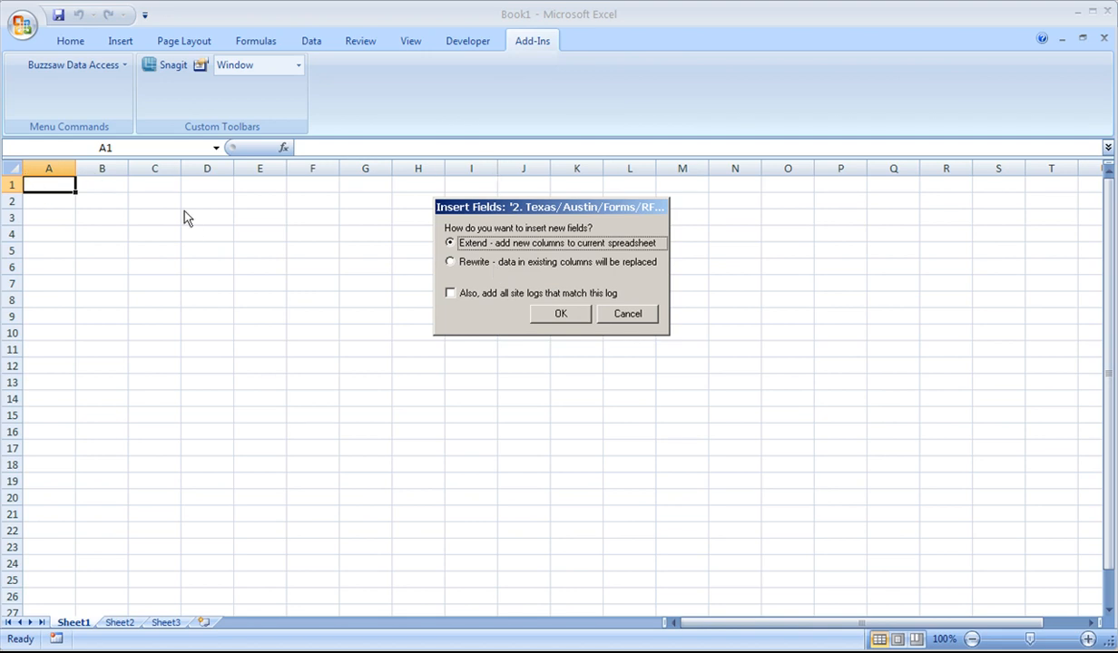
left_click(450, 263)
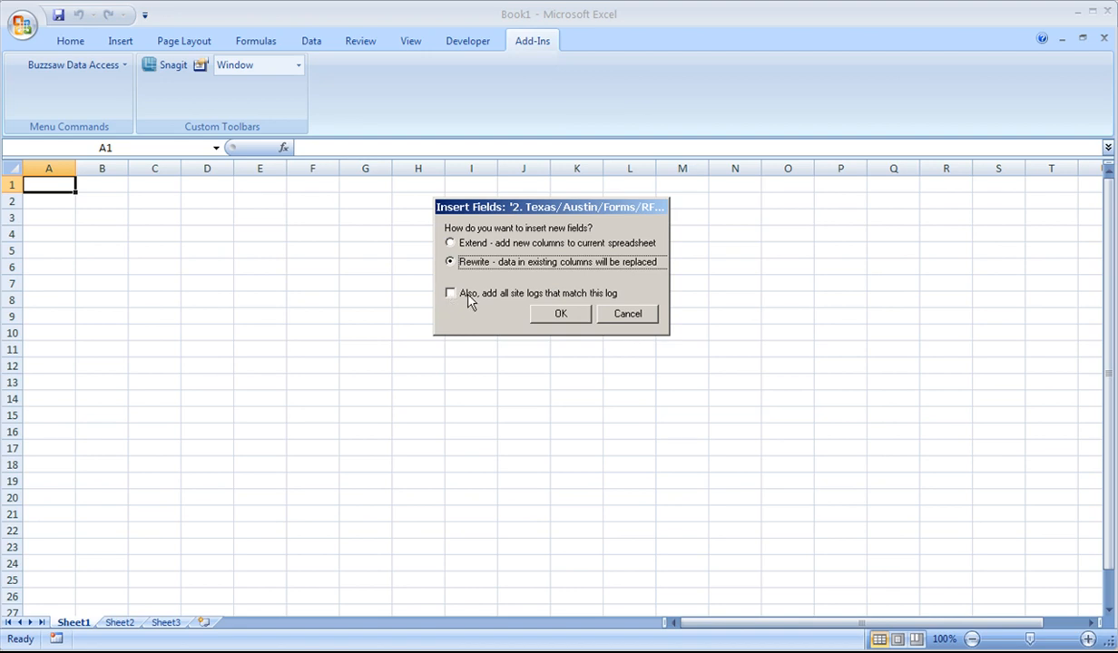
left_click(452, 295)
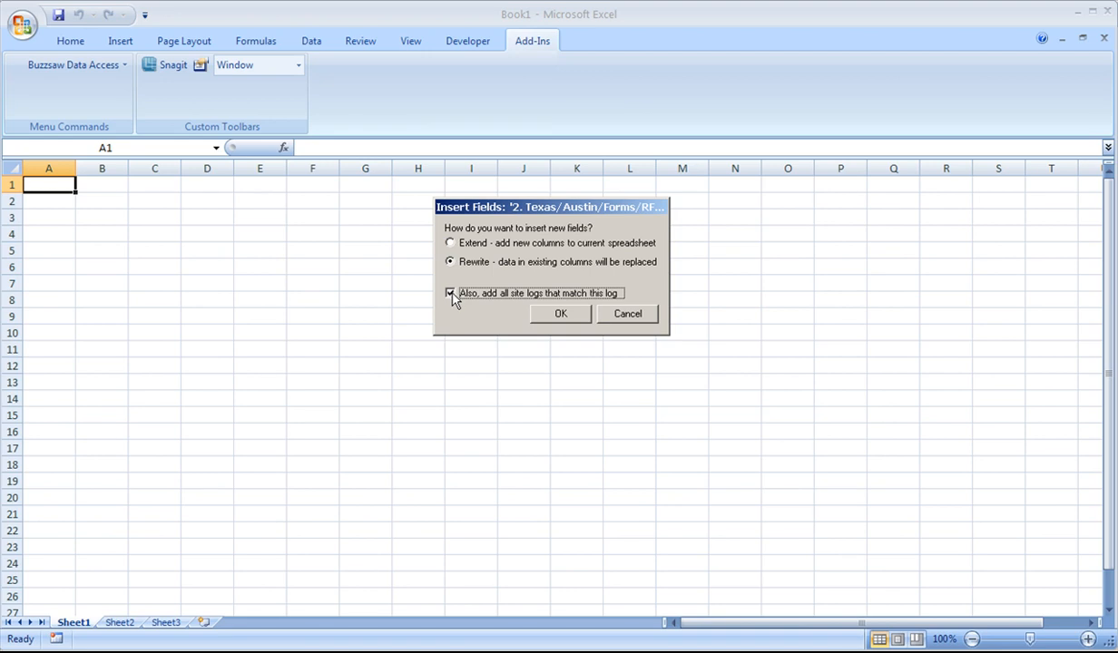
left_click(554, 317)
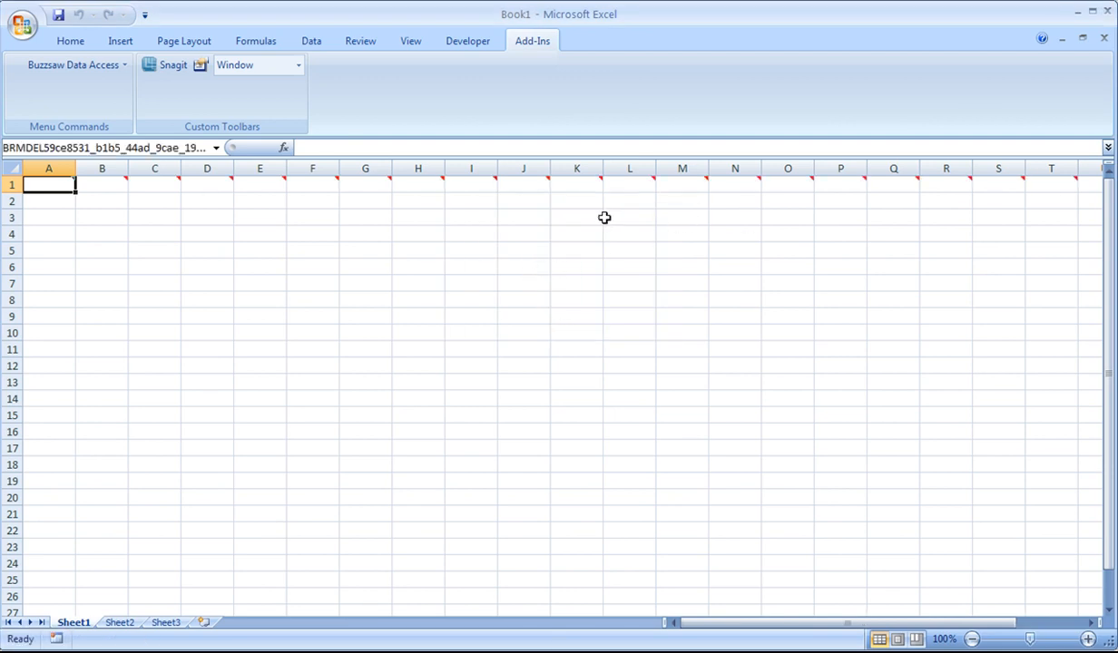
Check the Buzzsaw field comments on the cells of row 1
mouse_move(101, 183)
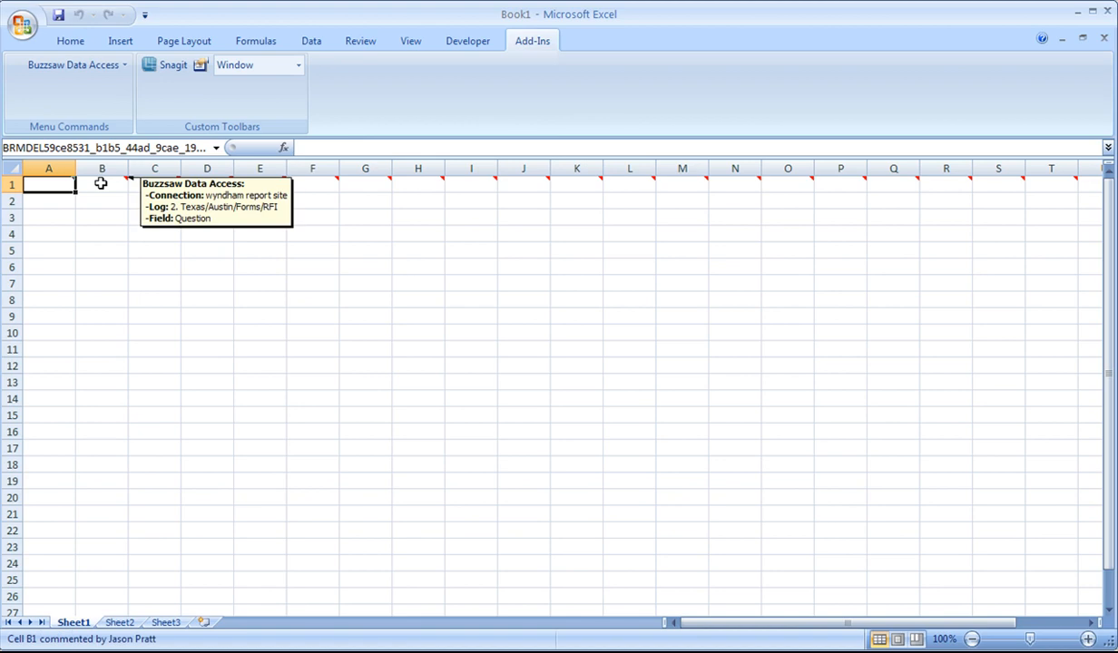
mouse_move(151, 187)
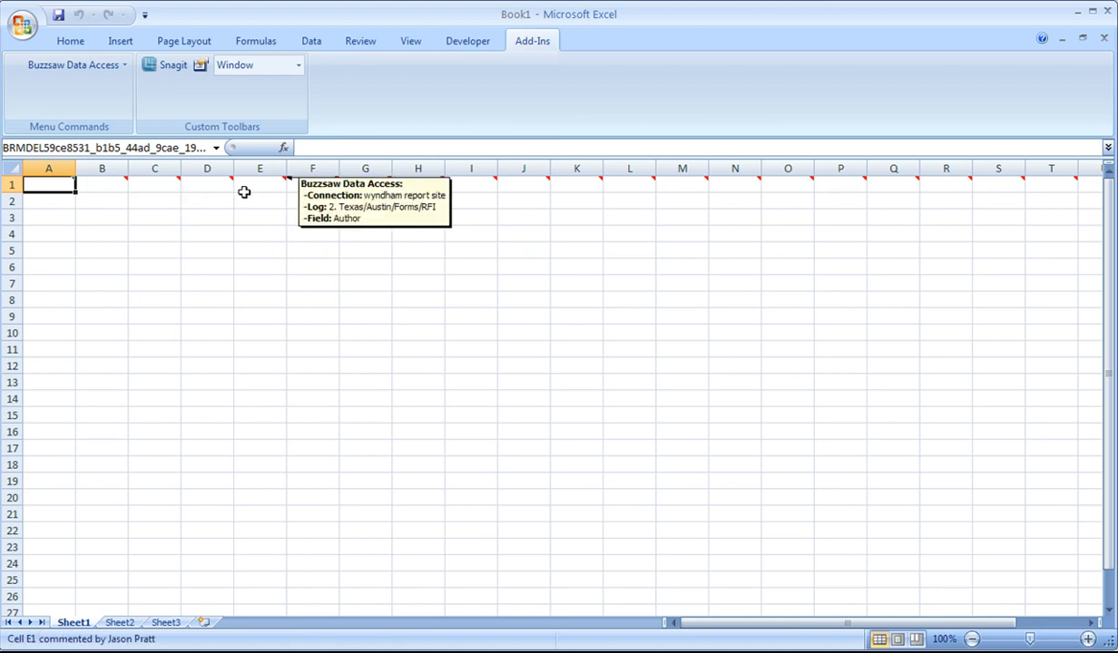
Insert a blank row above the Buzzsaw field row and enter the headings Date, Question and Answer in A1:C1
mouse_move(325, 189)
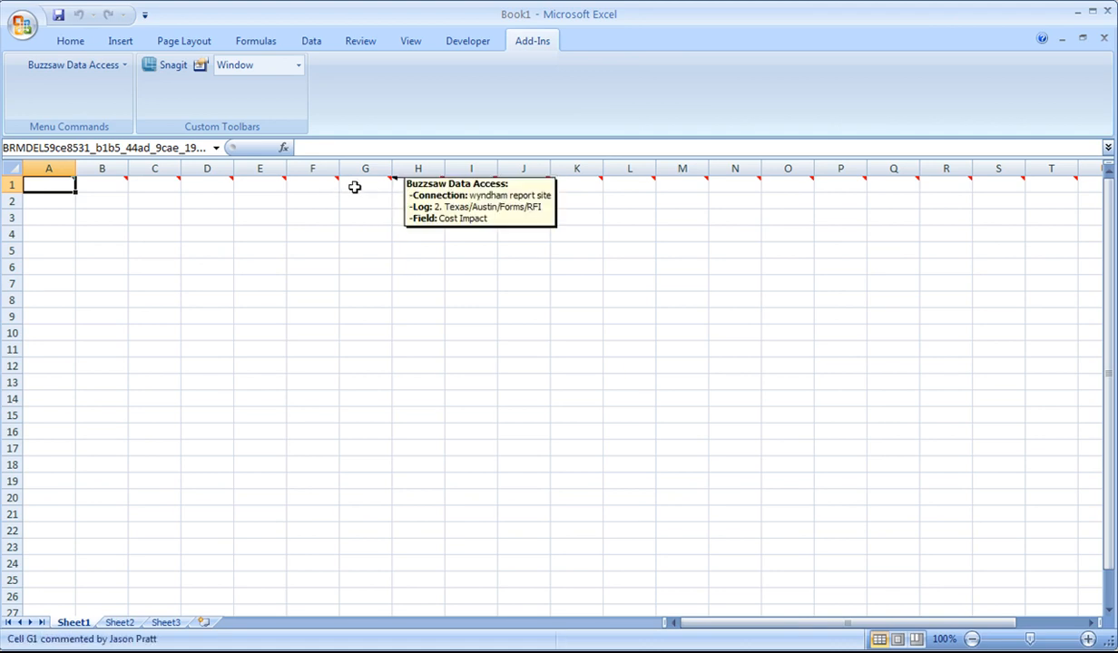
right_click(11, 184)
key("Escape")
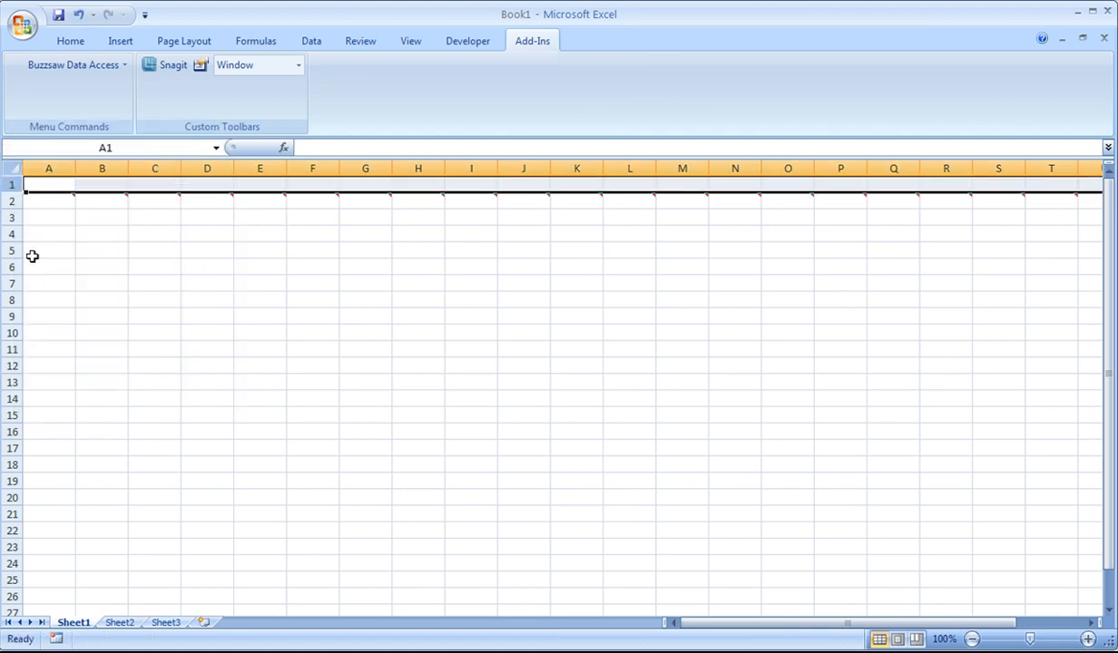
left_click(49, 184)
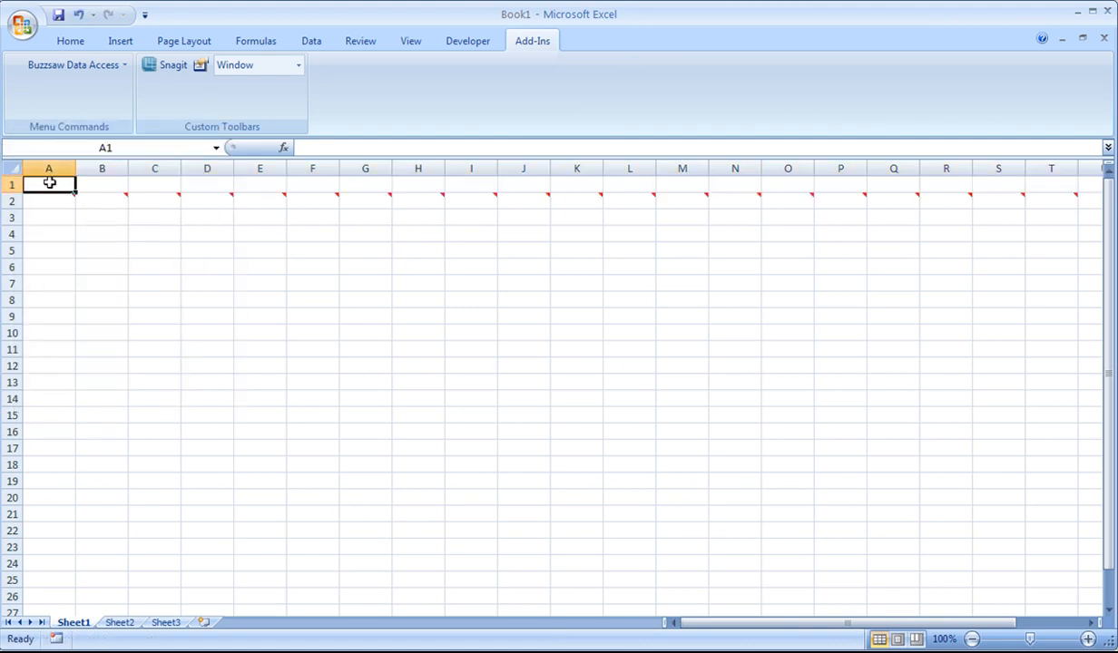
type("Date")
key("Tab")
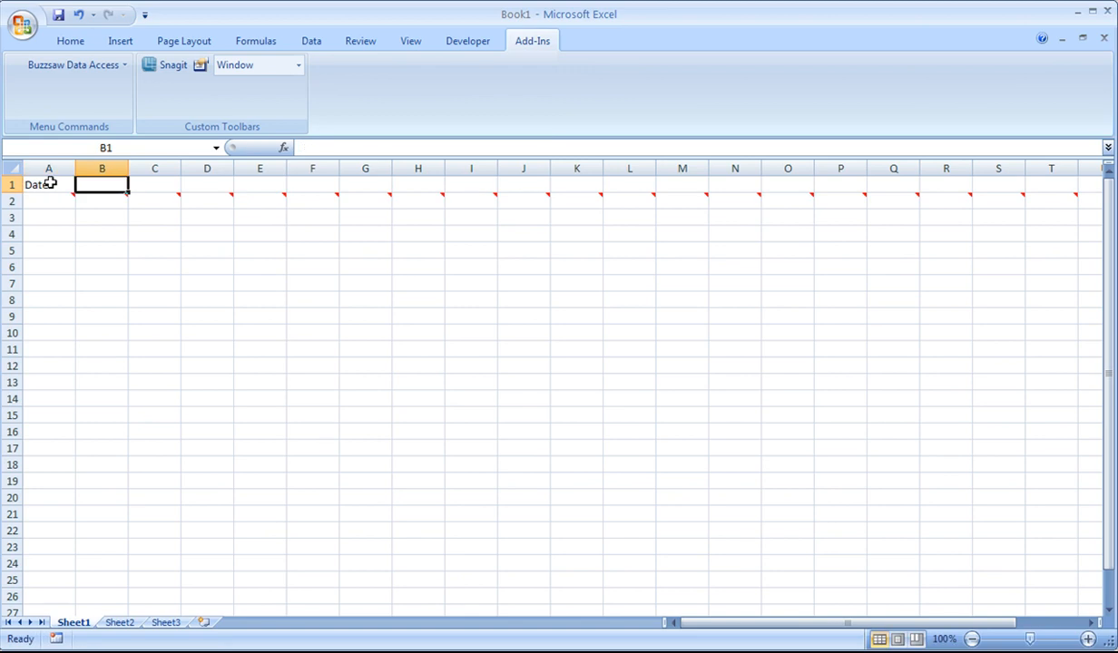
type("Question")
key("Tab")
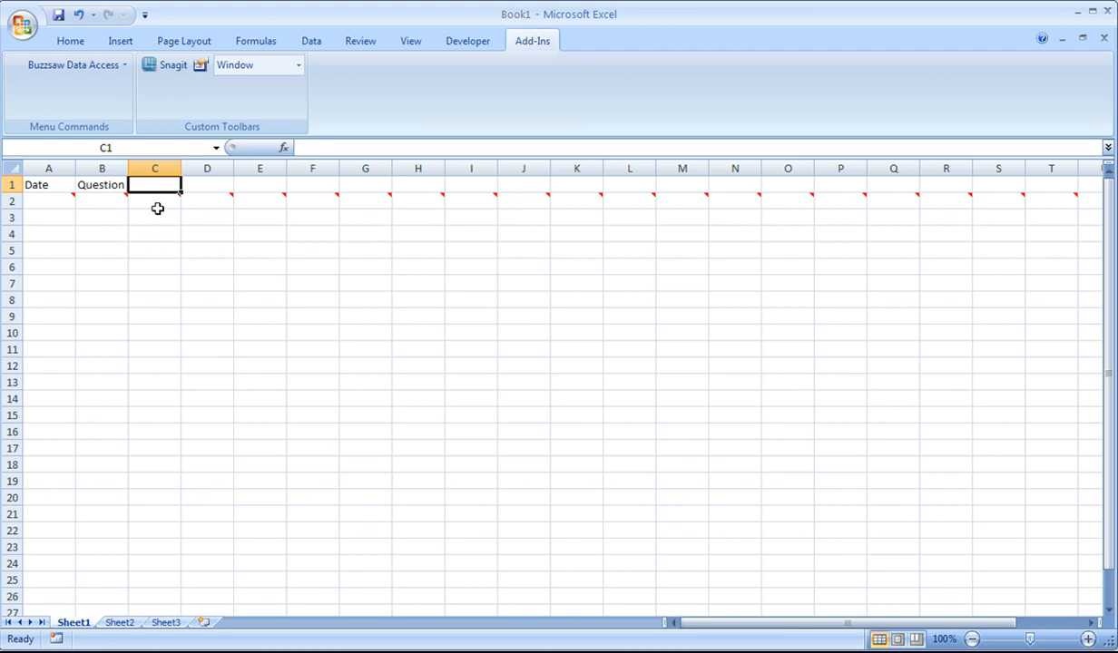
type("Answer")
key("Return")
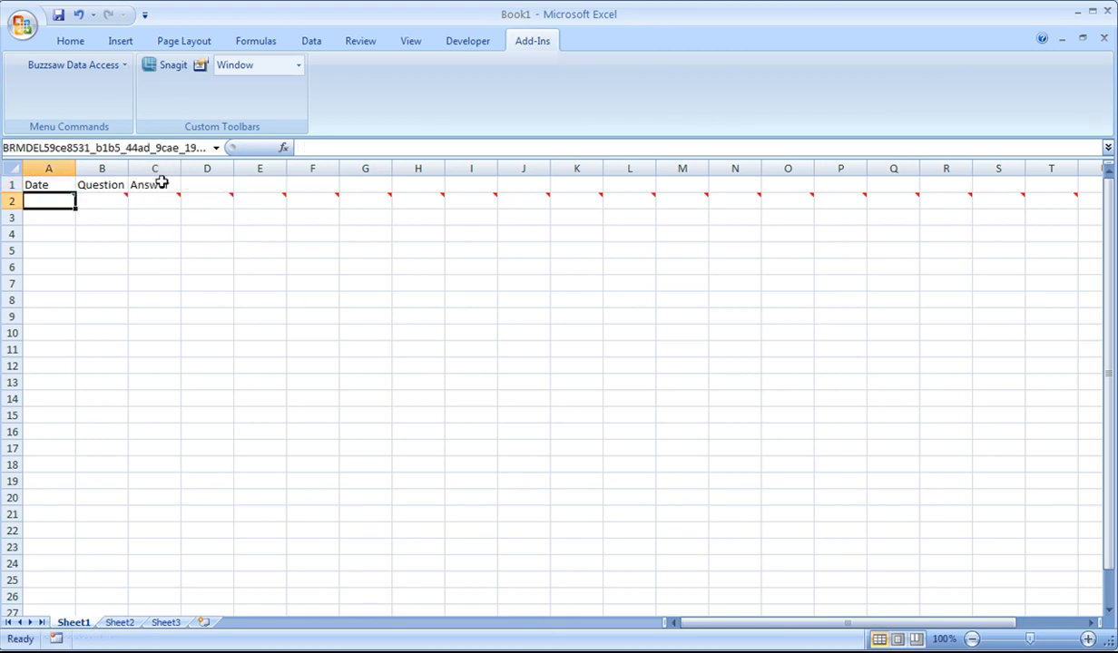
Make the heading row 1 bold
left_click(13, 184)
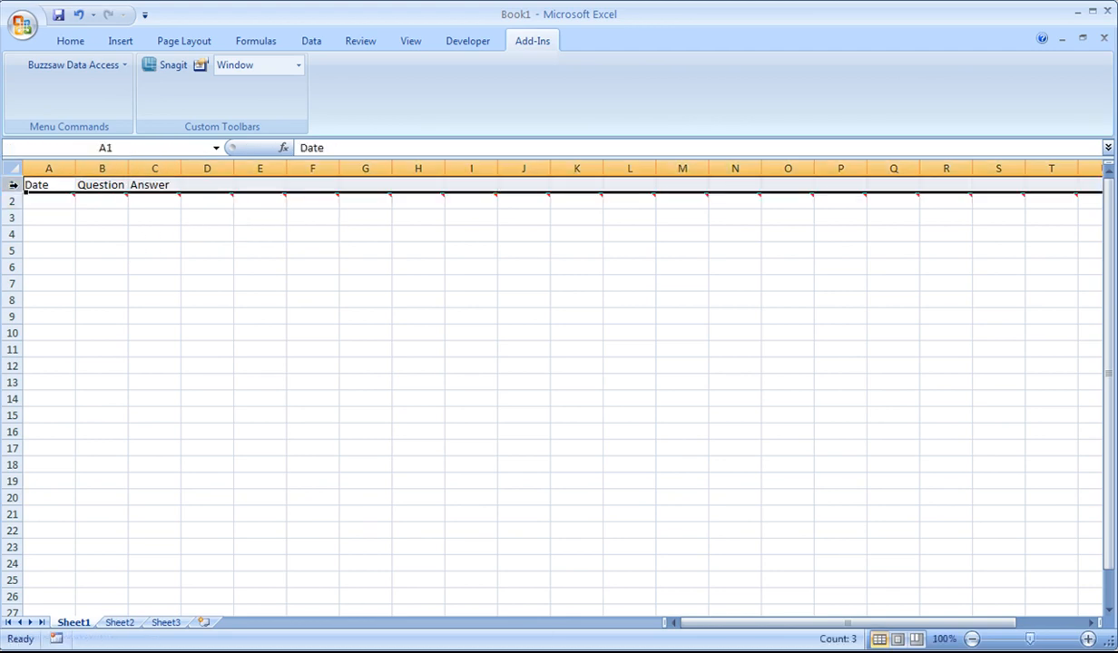
key("ctrl+b")
left_click(72, 250)
Widen the Date column to about twice its width and fill the whole column with yellow
left_click(67, 166)
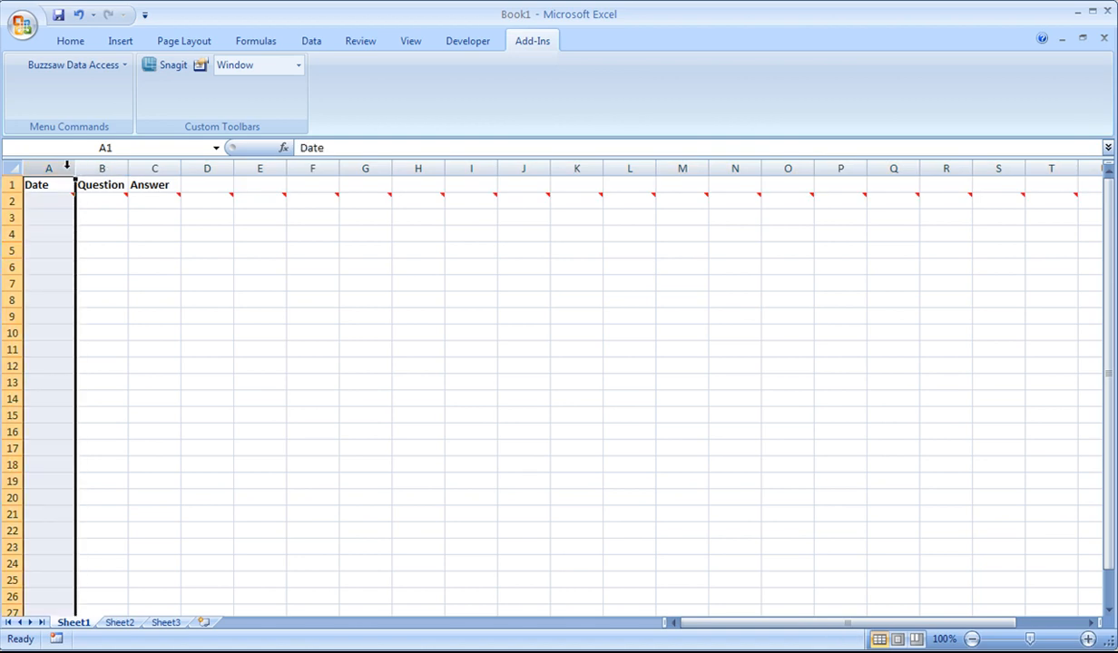
left_click_drag(75, 167, 119, 167)
left_click(73, 42)
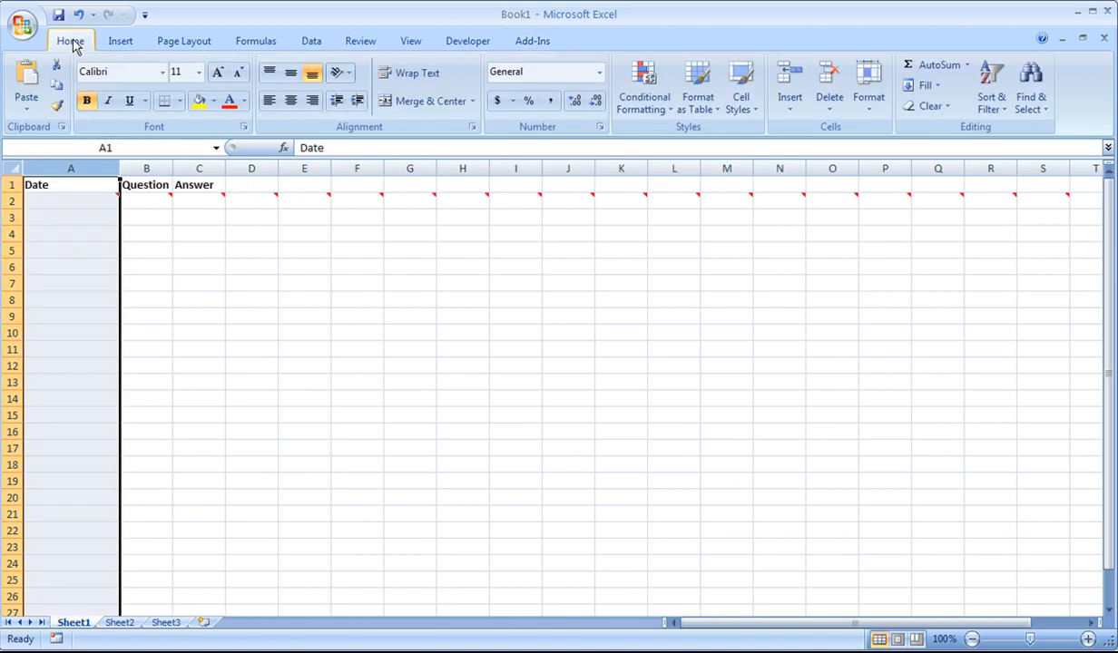
left_click(200, 101)
left_click(199, 250)
left_click(73, 215)
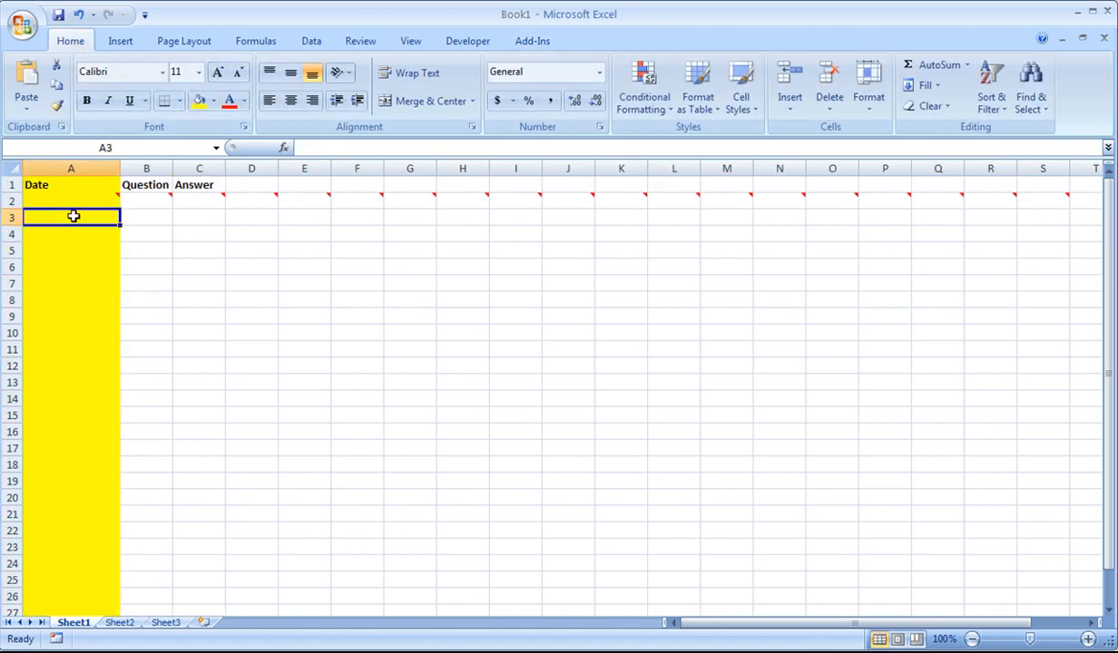
Update all Buzzsaw Data Access fields in the sheet from the server
left_click(79, 200)
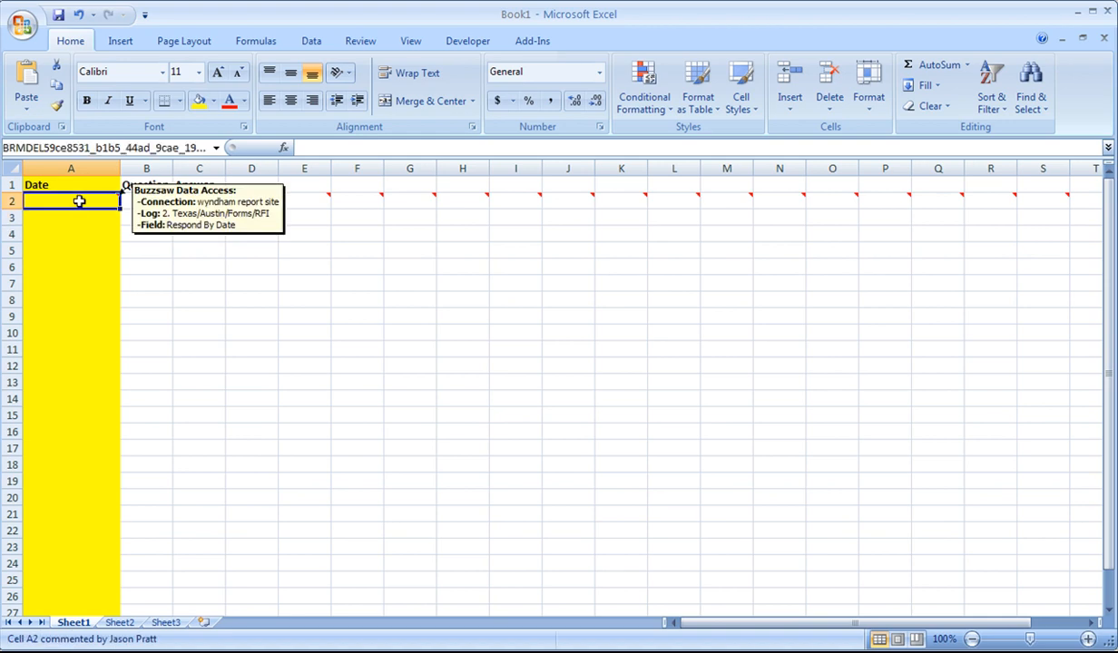
right_click(79, 201)
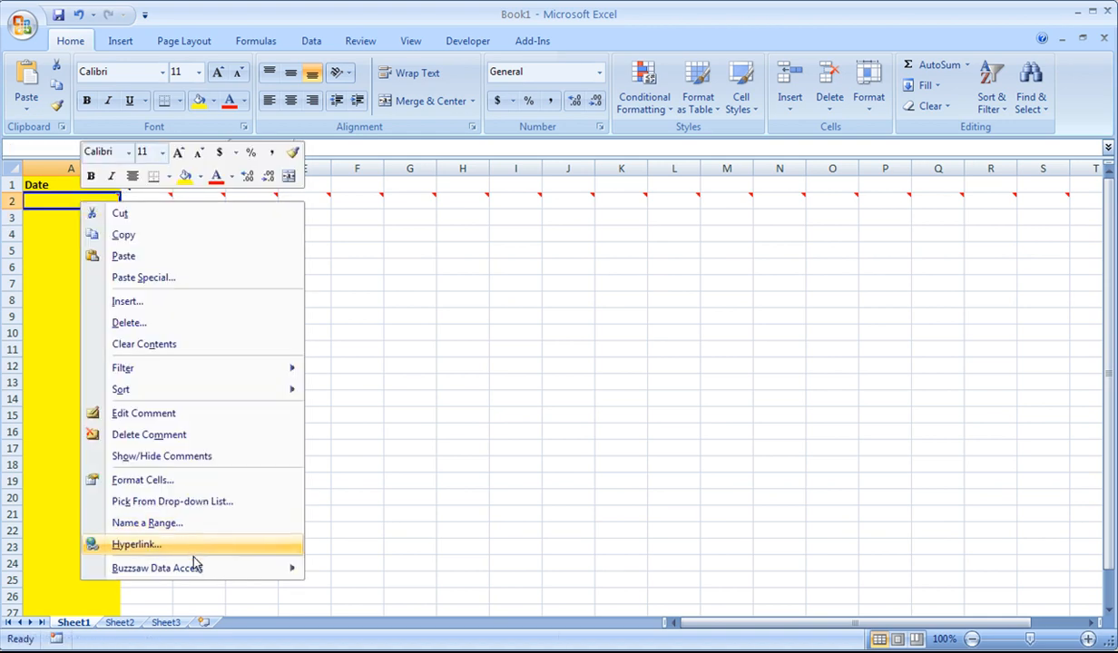
mouse_move(197, 572)
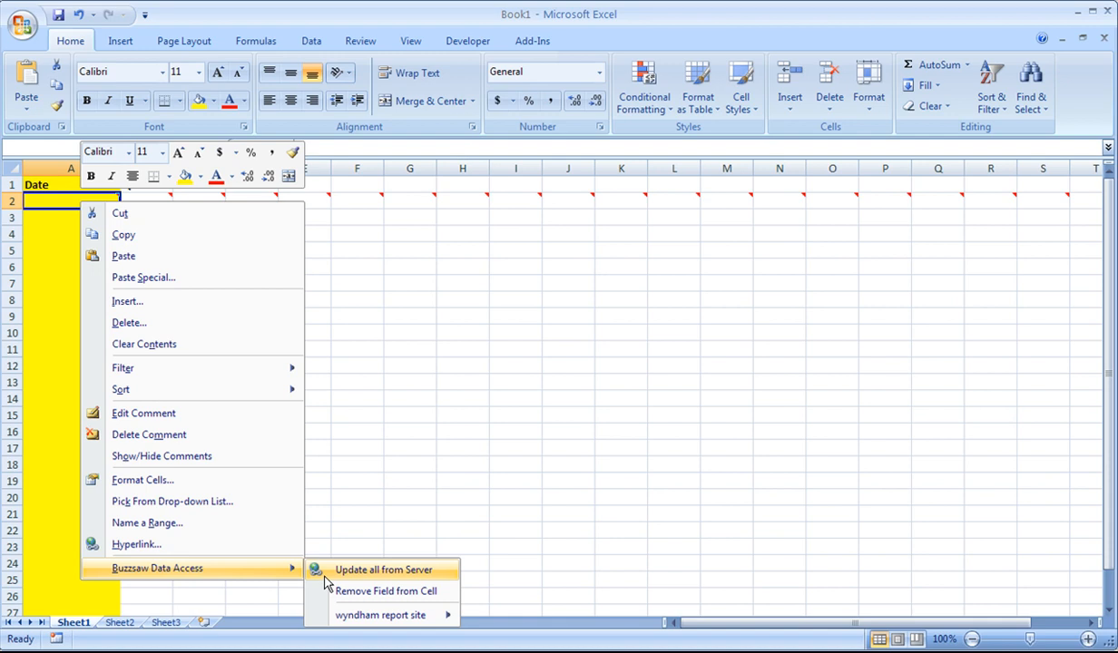
left_click(532, 41)
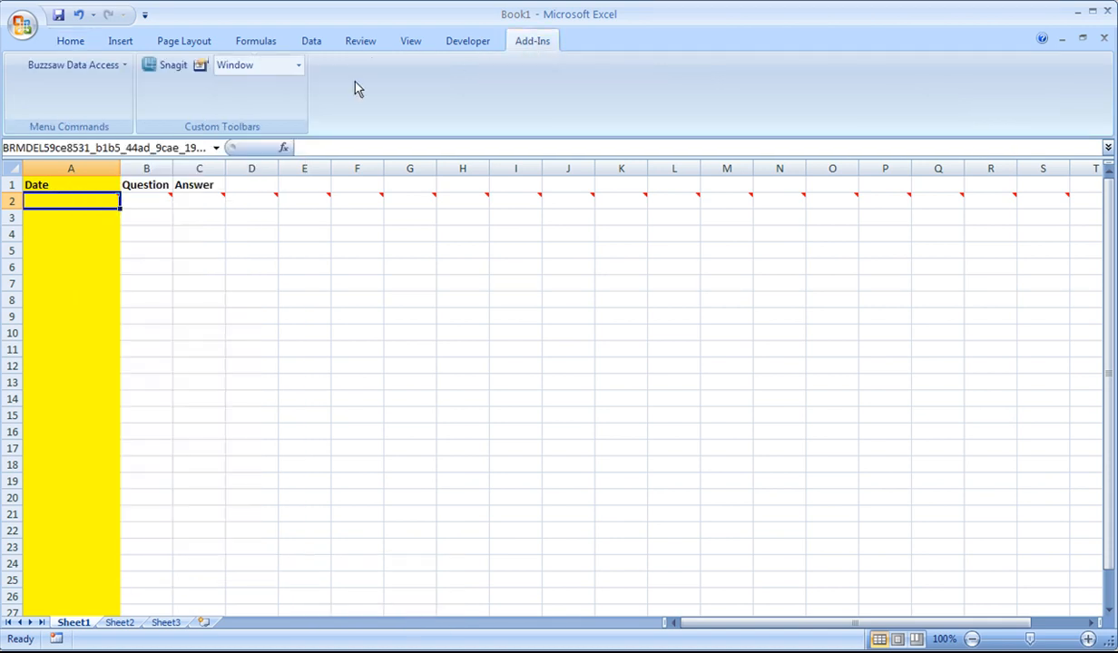
left_click(88, 68)
left_click(88, 108)
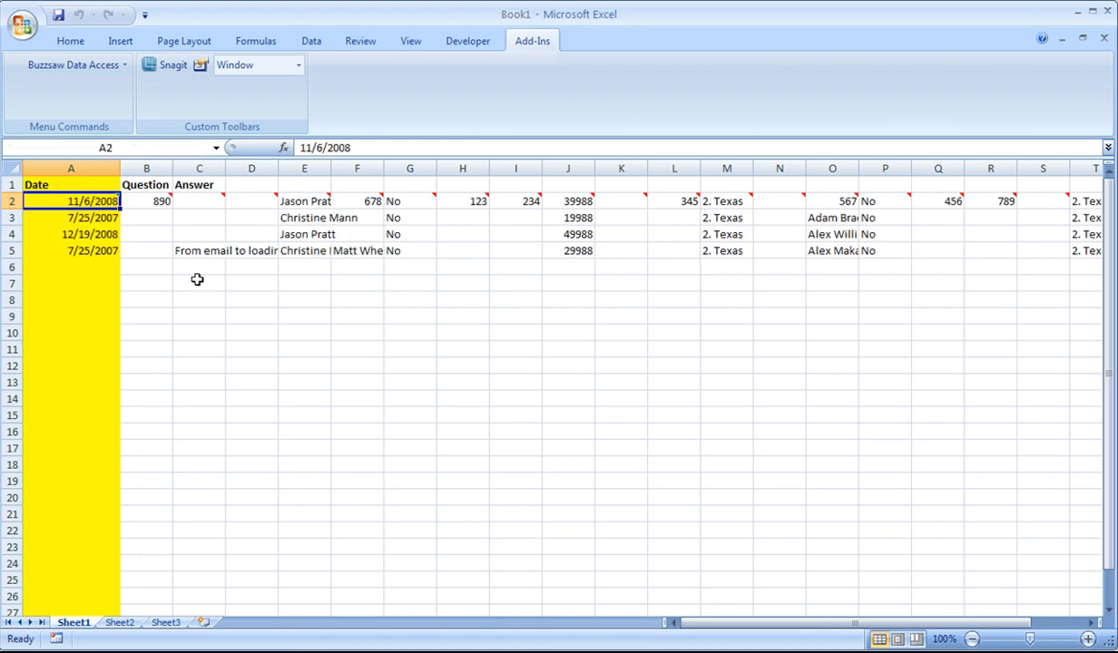
Widen the Answer column and enter the heading Document No in cell J1 above the document number field
mouse_move(690, 623)
left_mouse_down()
mouse_move(751, 624)
mouse_move(694, 624)
left_mouse_up()
left_click_drag(225, 170, 309, 170)
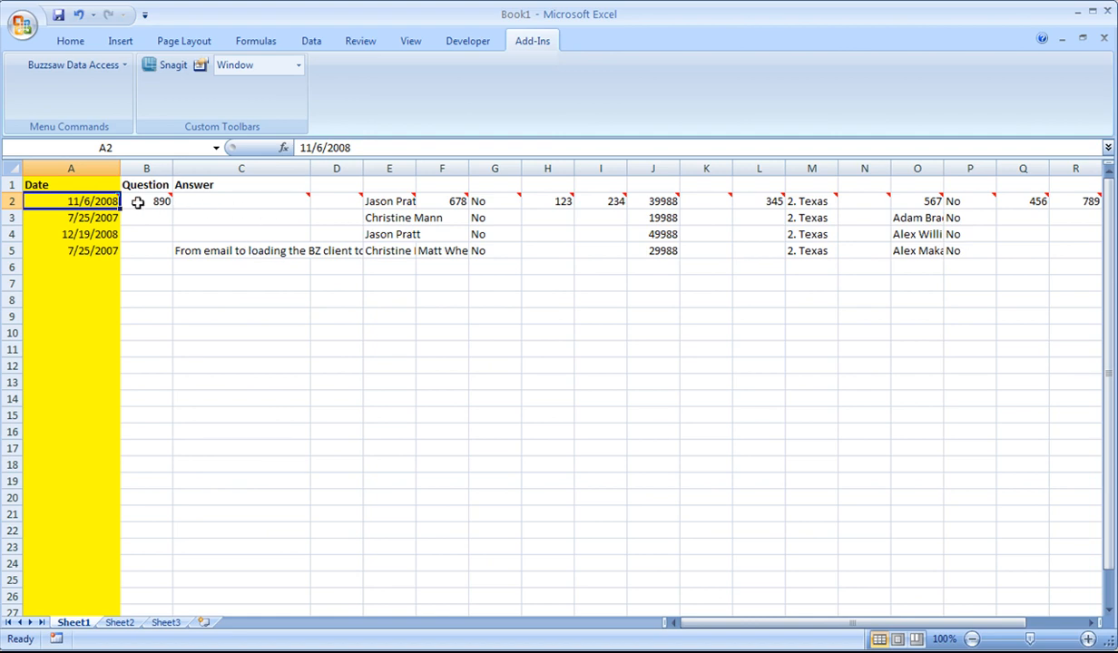
left_click(669, 202)
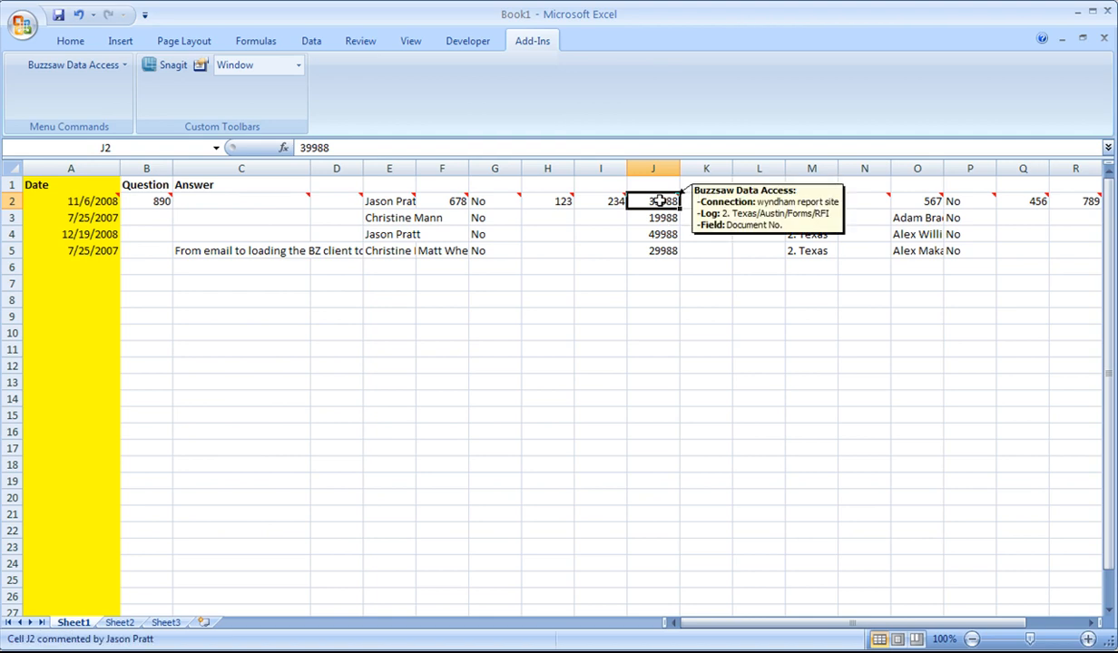
left_click(659, 185)
type("Document N")
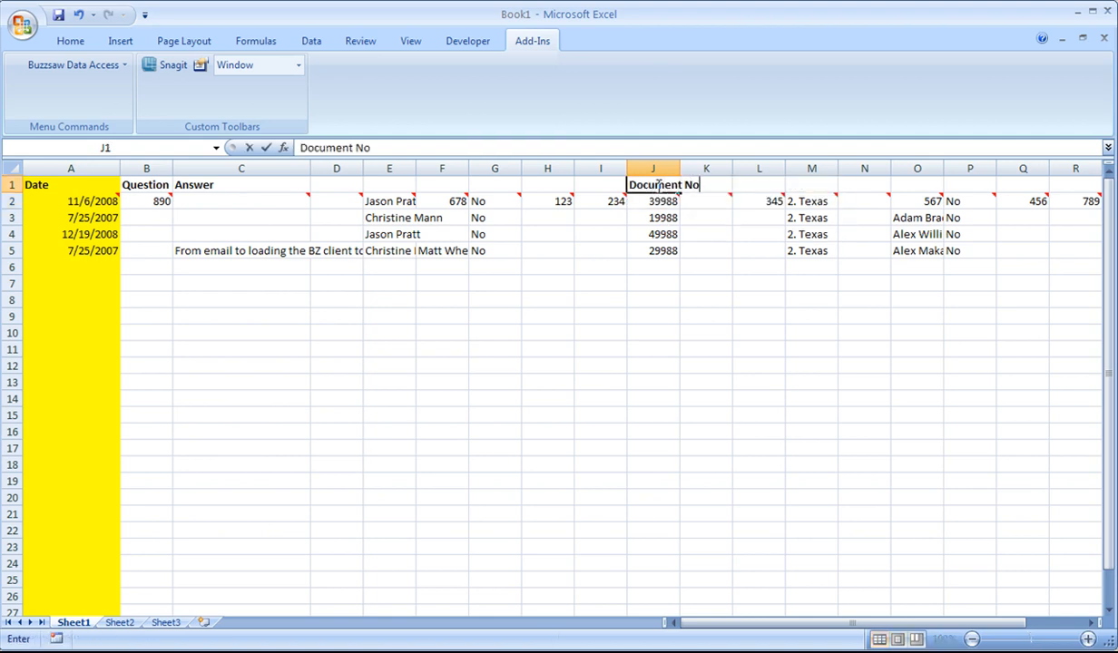
type("o")
key("Return")
Save the workbook to the Desktop as Book1.xlsx
mouse_move(812, 200)
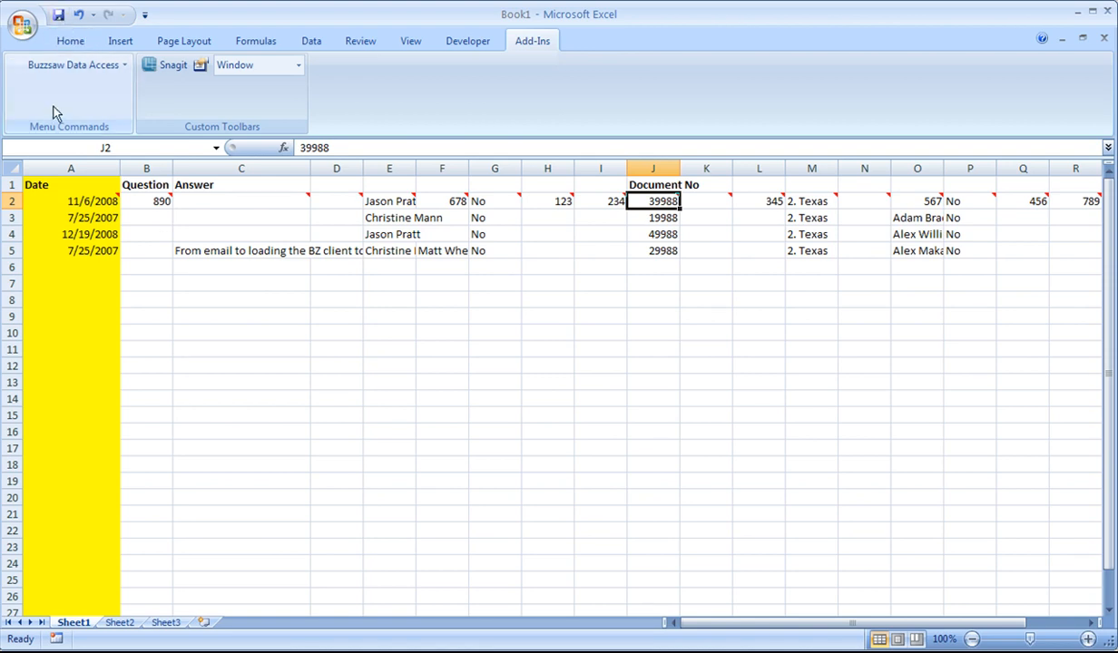
left_click(56, 17)
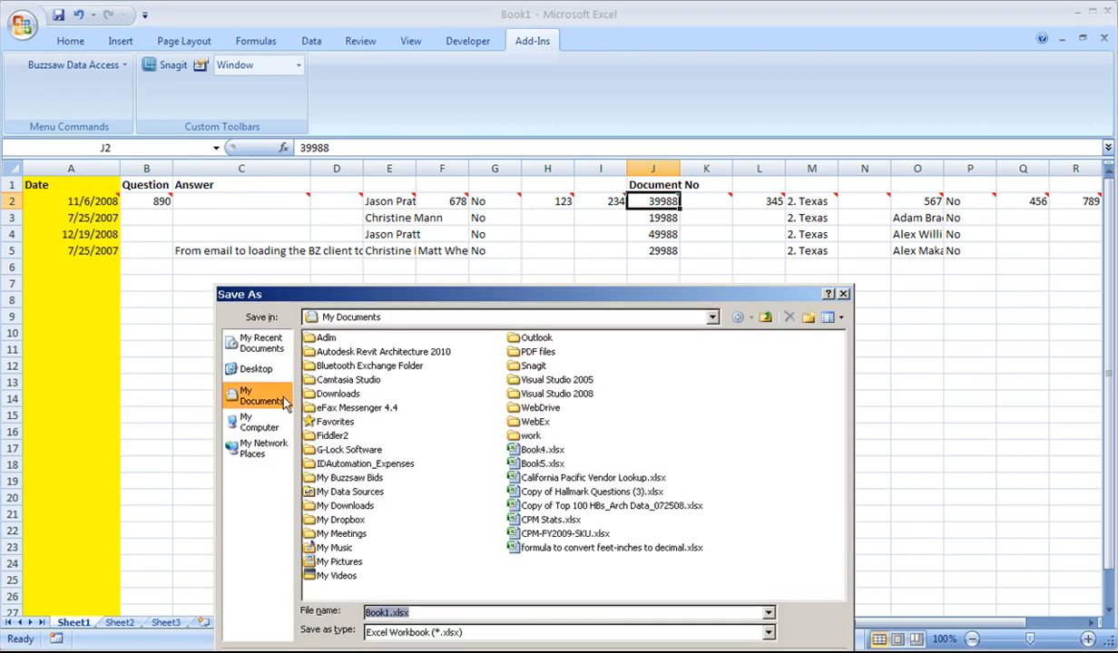
left_click(257, 374)
key("Return")
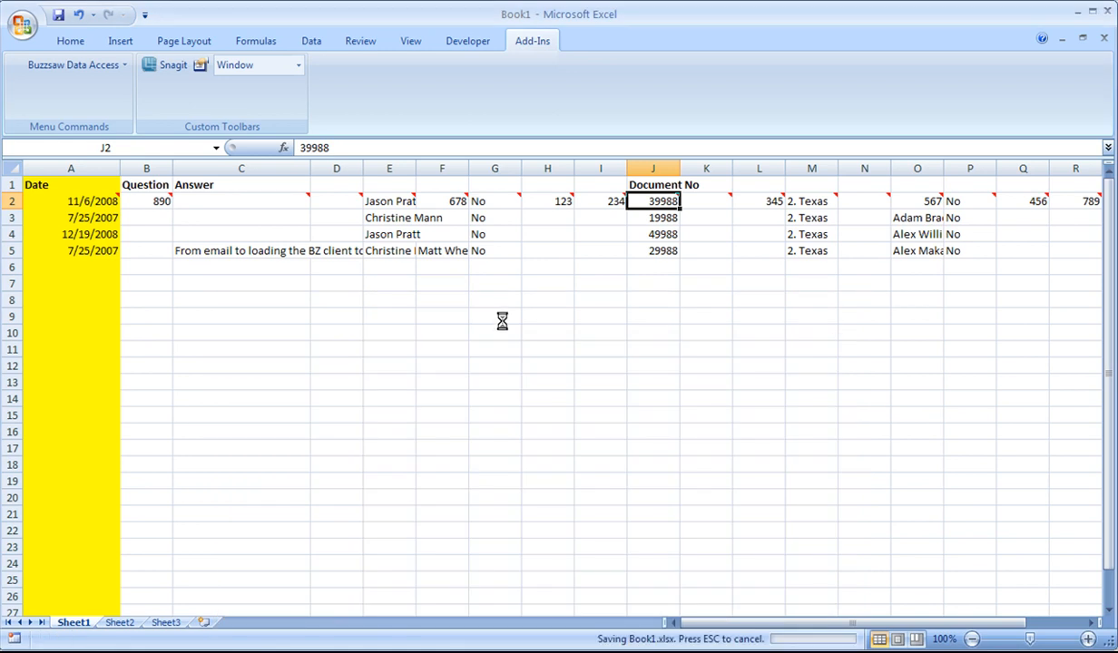
right_click(93, 197)
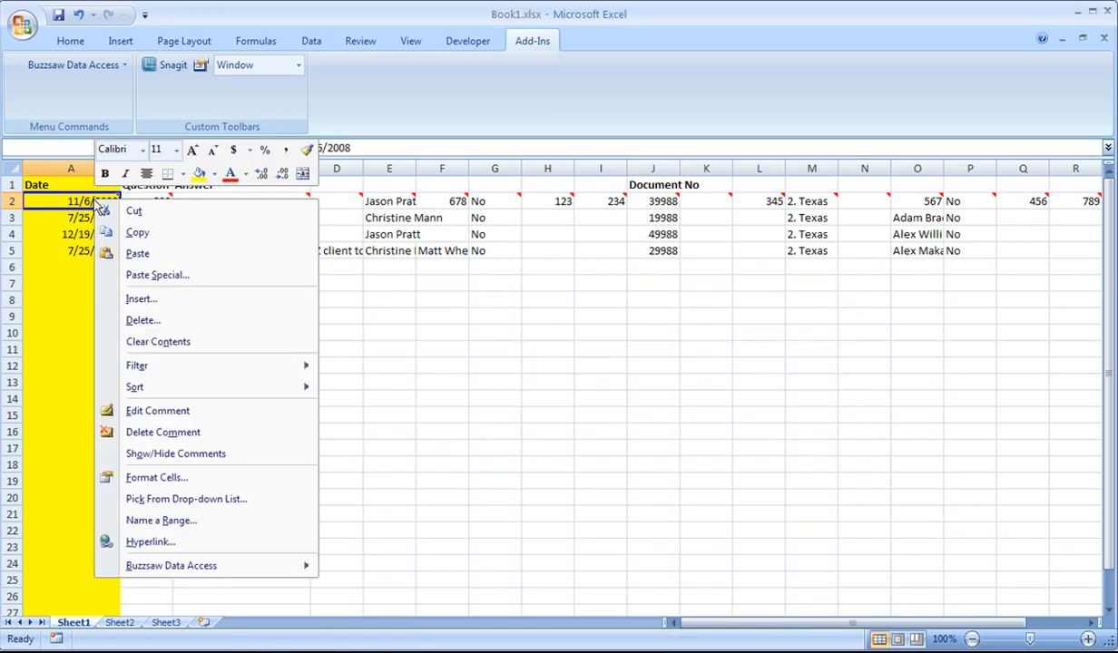
mouse_move(186, 566)
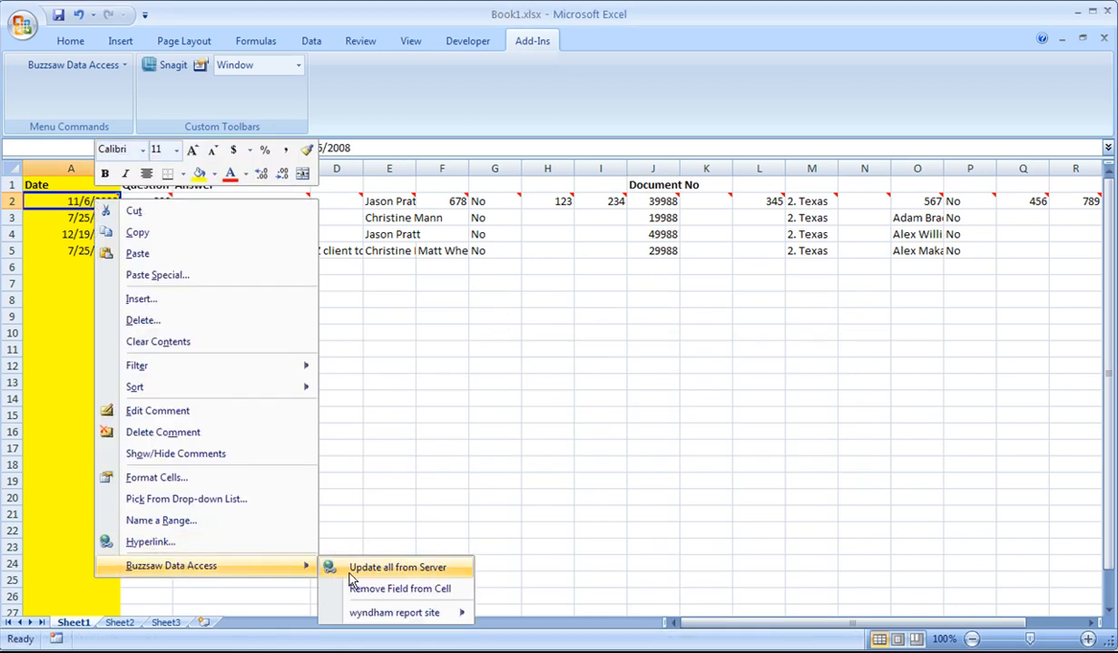
left_click(457, 427)
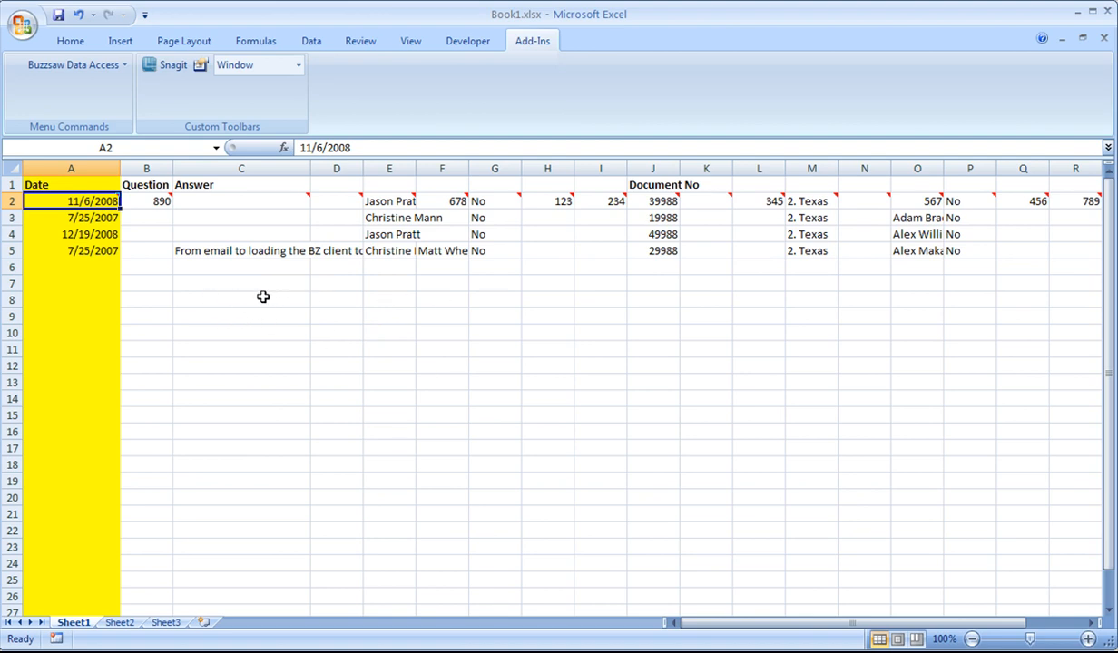
In Windows Explorer, browse from C:\Documents and Settings into the user profile's Application Data\Buzzsaw Report Manager\Configuration folder and check its contents
key("super+e")
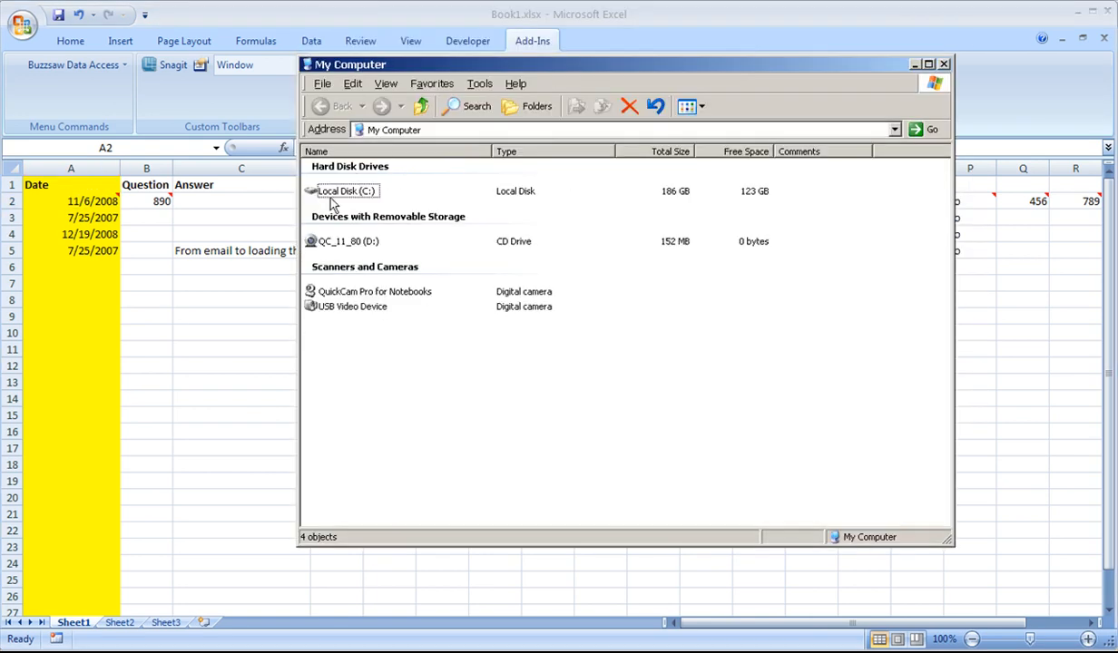
double_click(319, 189)
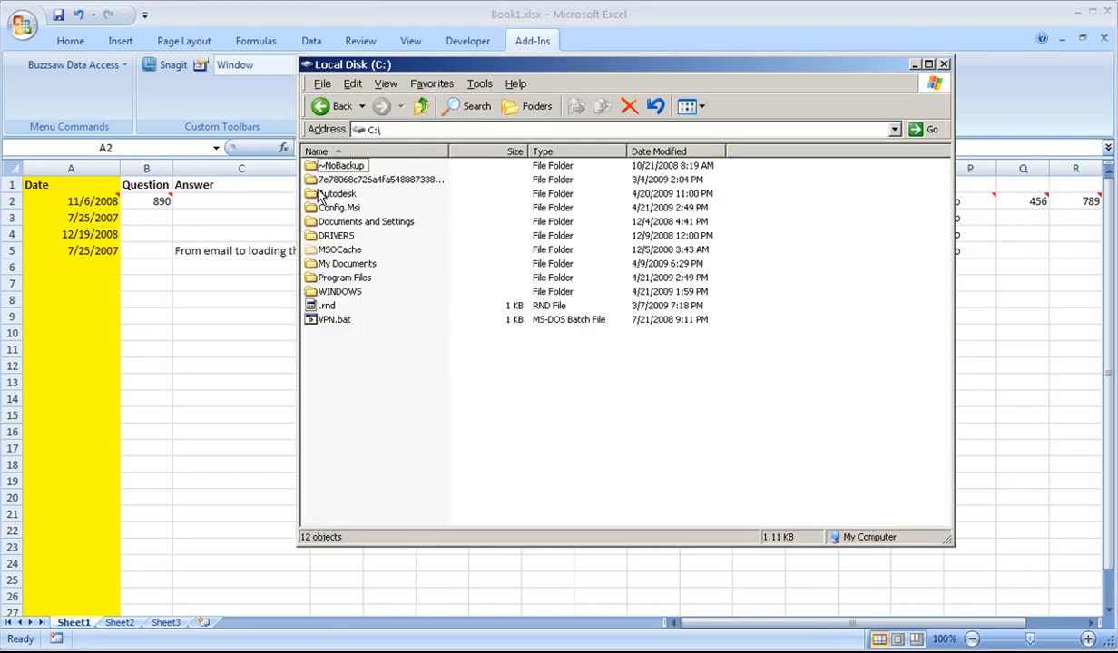
double_click(387, 224)
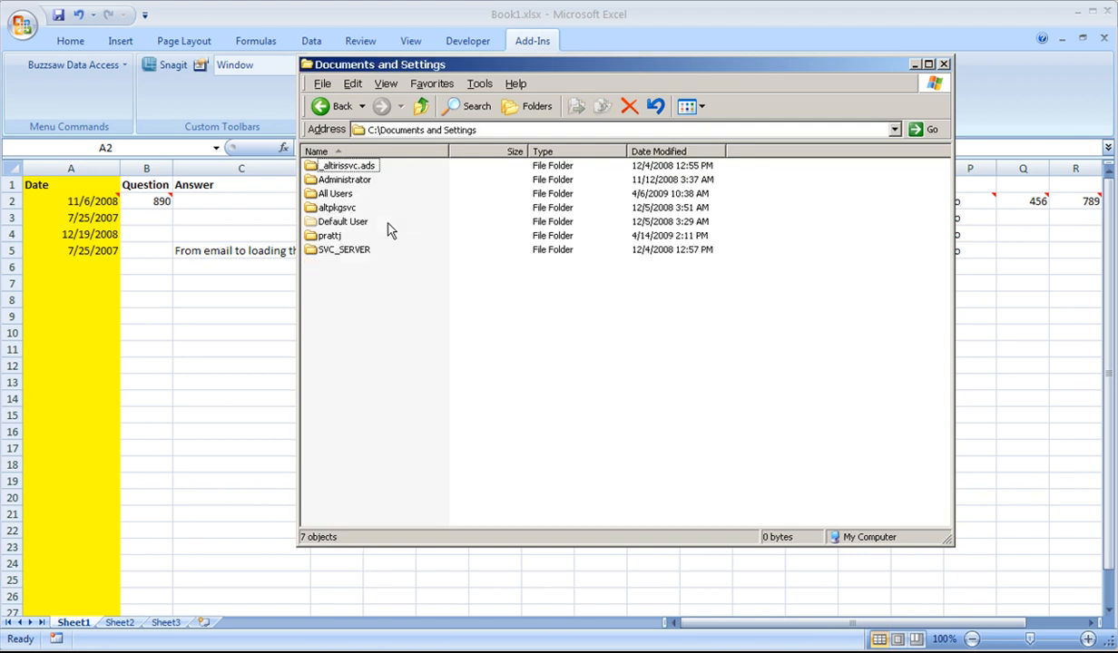
double_click(322, 235)
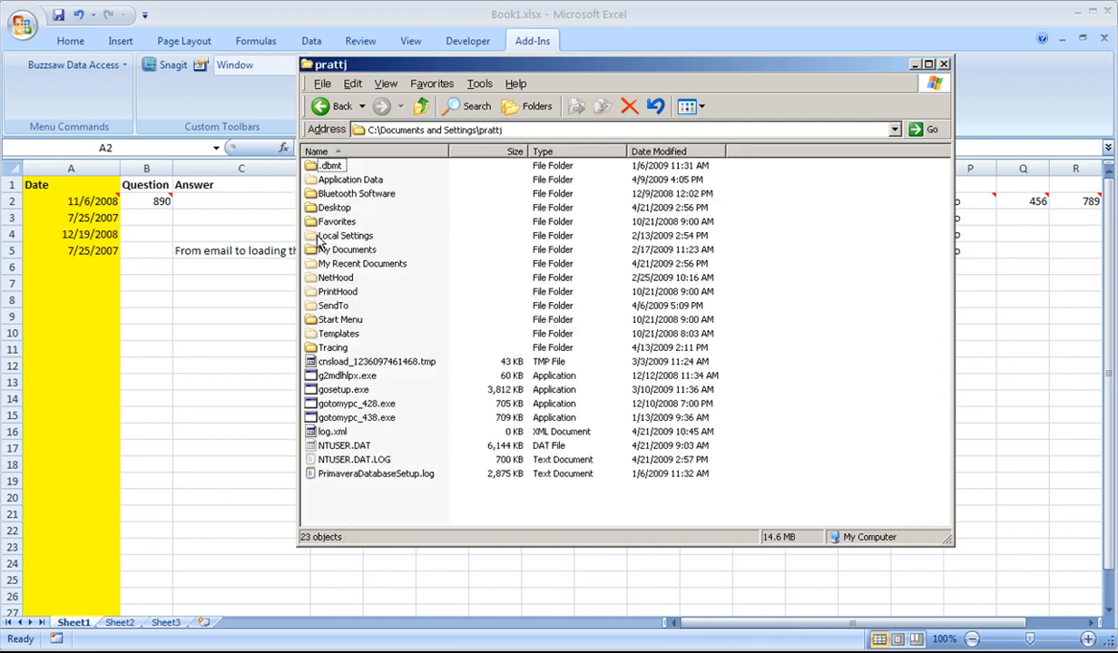
double_click(325, 182)
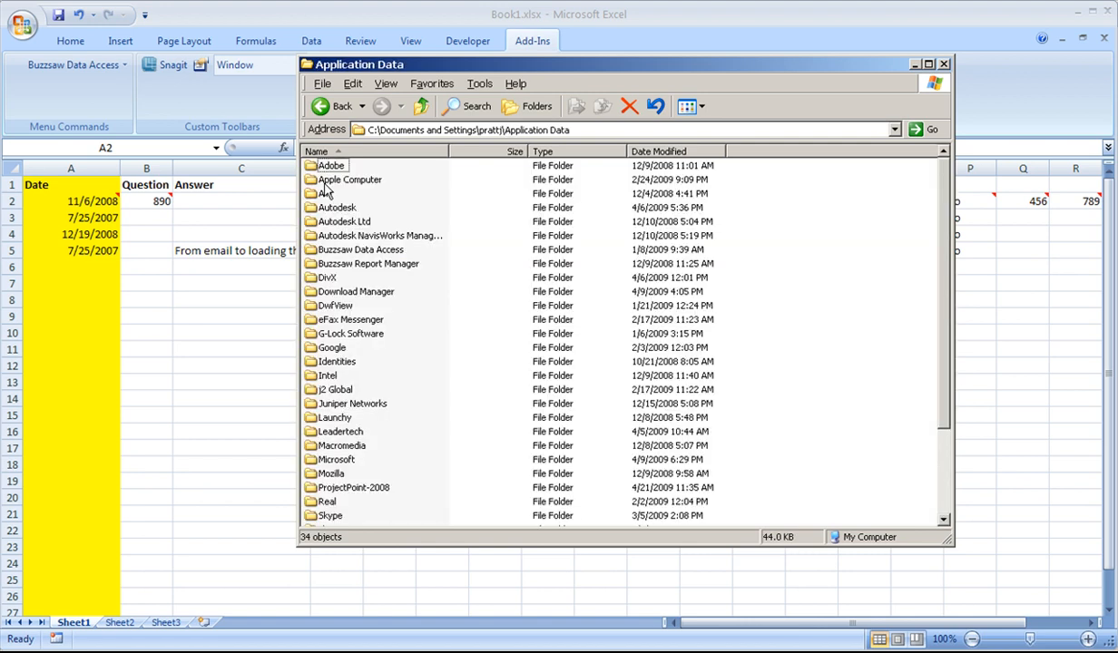
double_click(357, 264)
double_click(337, 167)
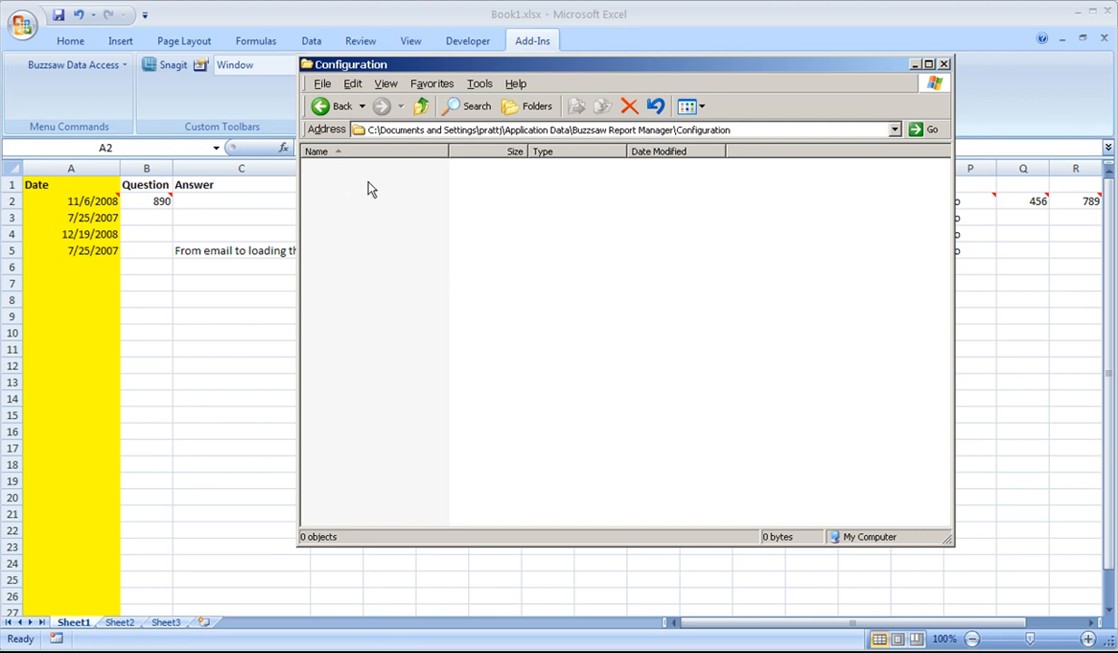
mouse_move(449, 151)
left_mouse_down()
mouse_move(506, 151)
mouse_move(466, 151)
left_mouse_up()
Go back up to Documents and Settings, check the All Users\Application Data folder for Buzzsaw folders, and return to All Users
left_click(423, 107)
left_click(423, 107)
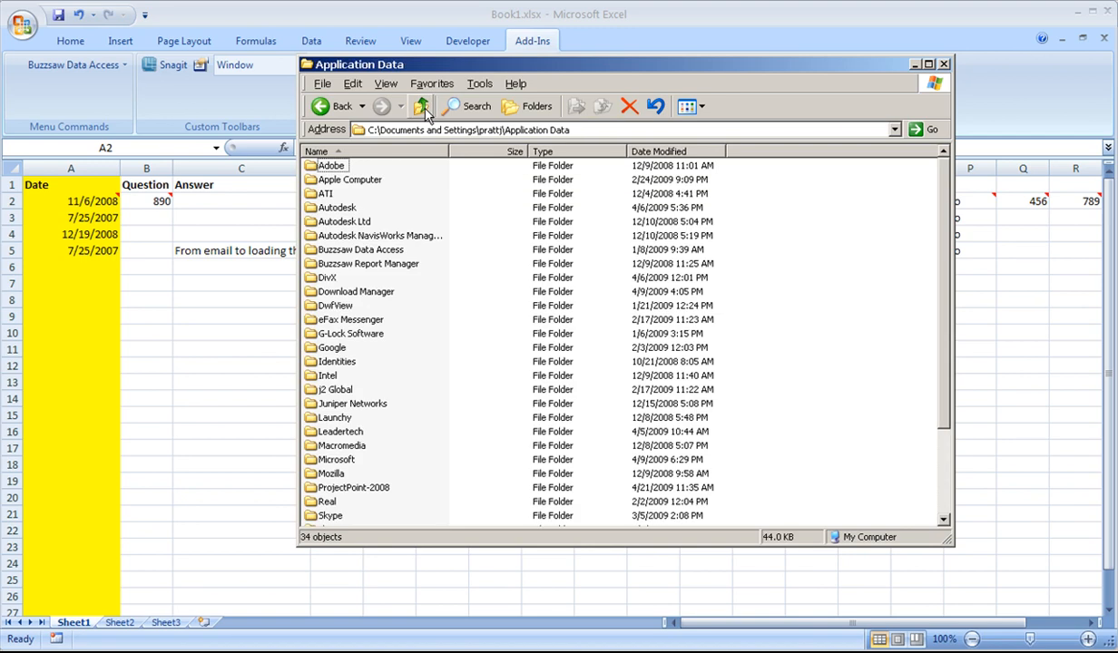
left_click(423, 107)
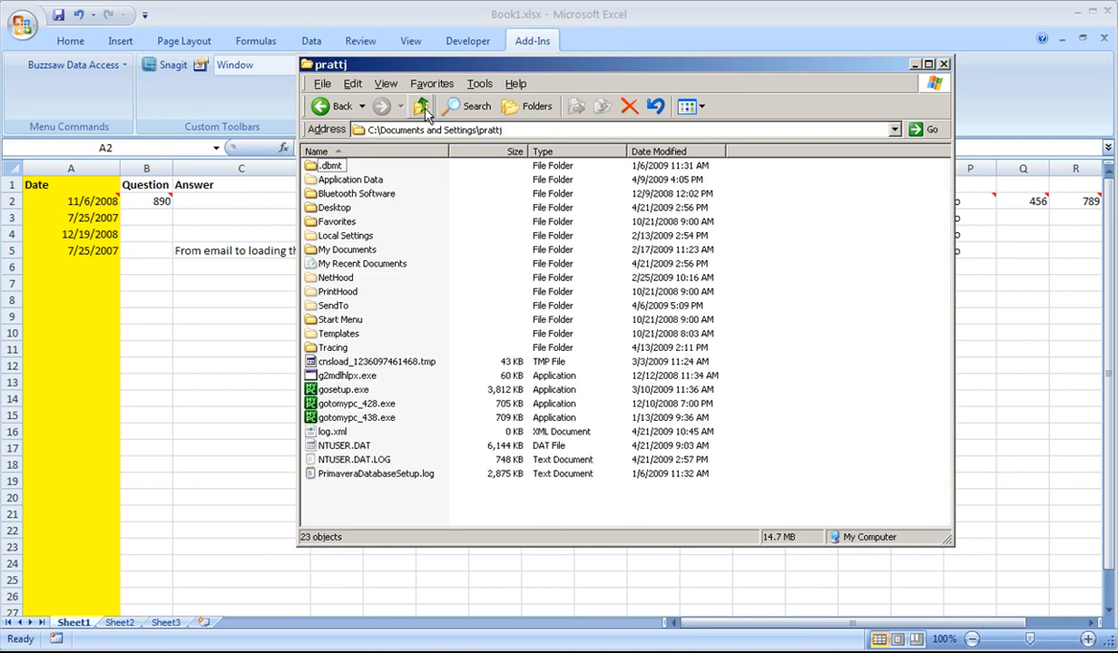
left_click(423, 107)
double_click(337, 193)
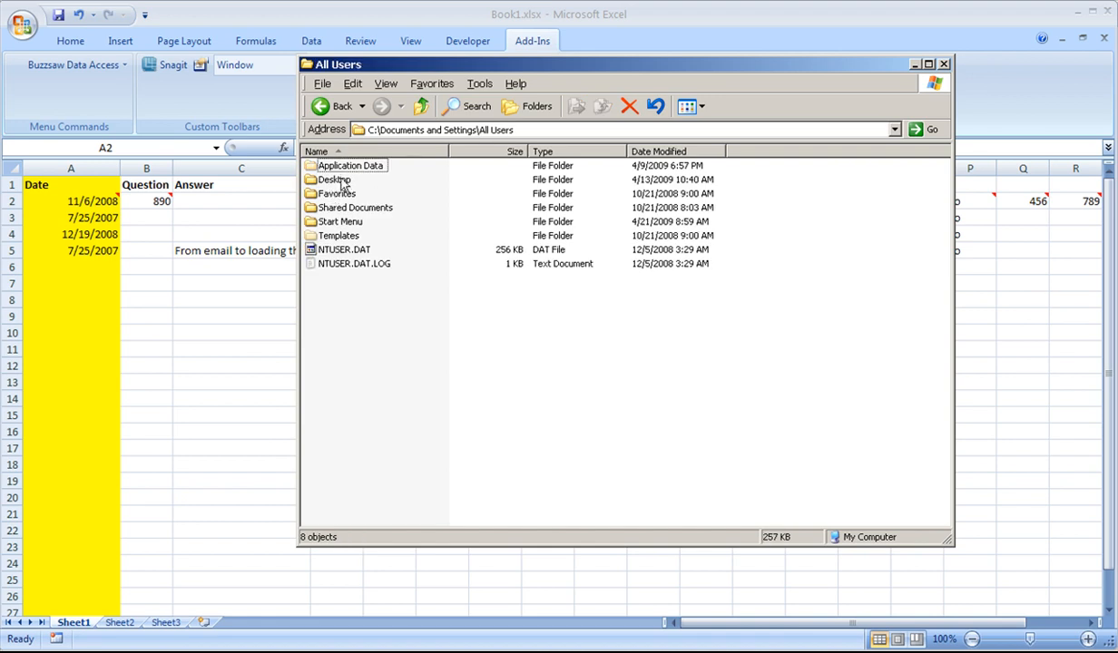
double_click(330, 165)
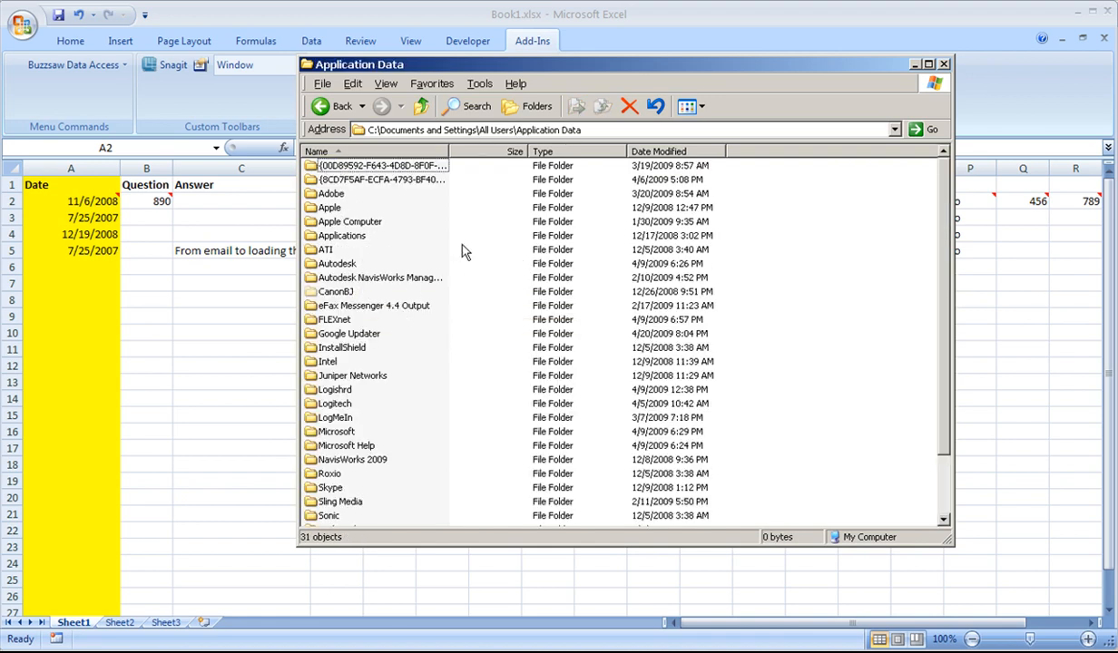
left_click(422, 108)
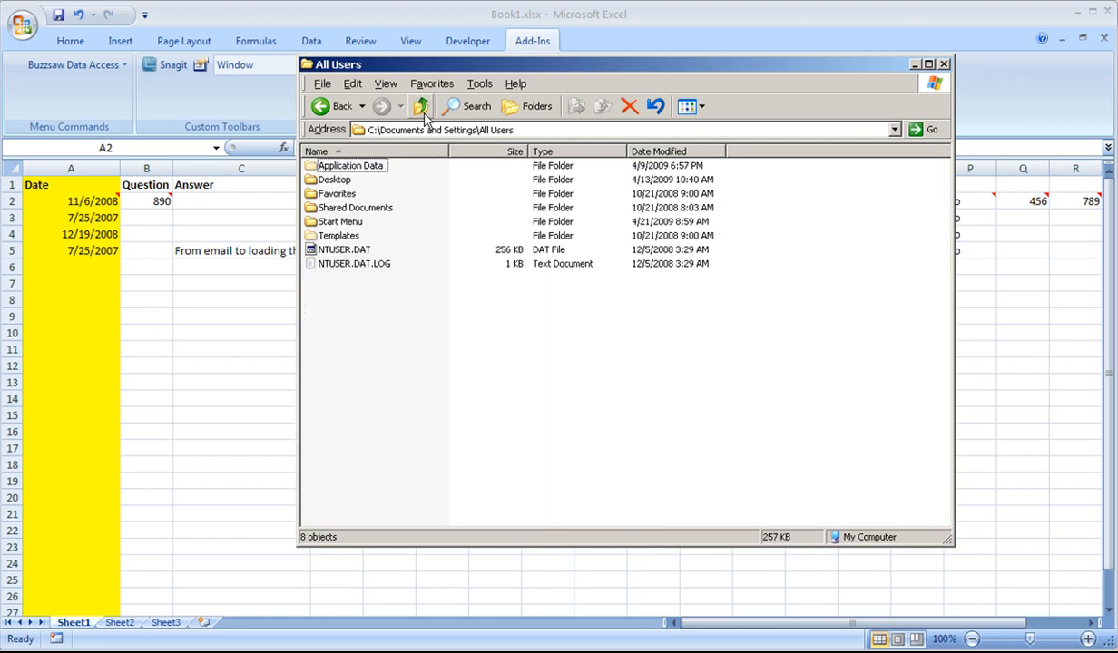
Delete the Buzzsaw Report Manager folder from the user profile's Application Data folder under Documents and Settings
left_click(423, 111)
double_click(328, 234)
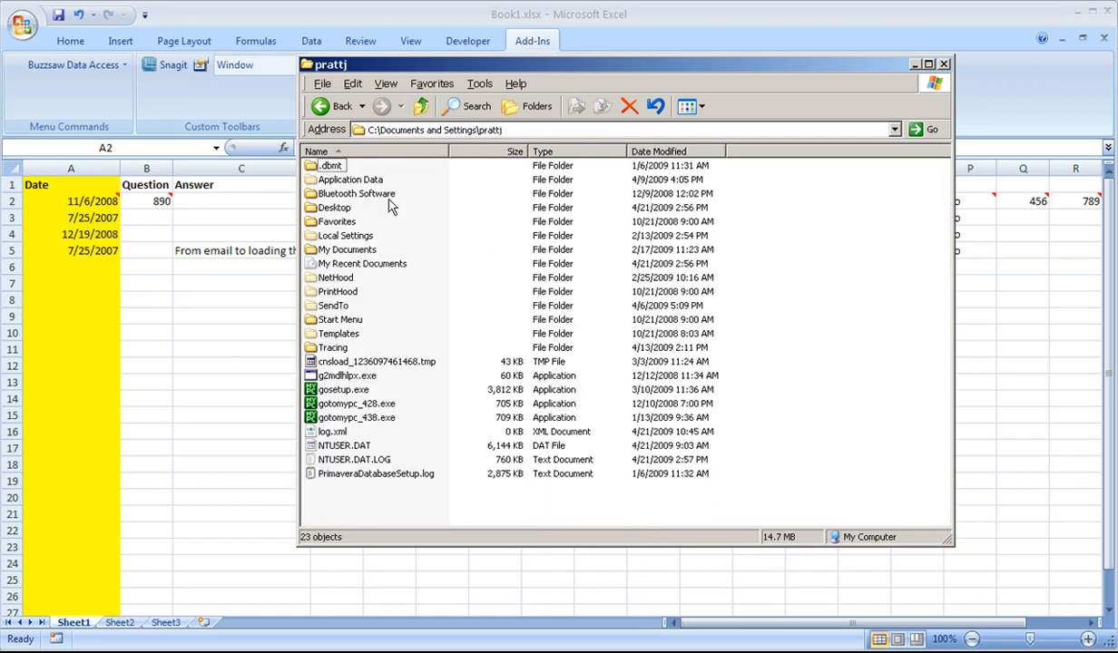
double_click(353, 181)
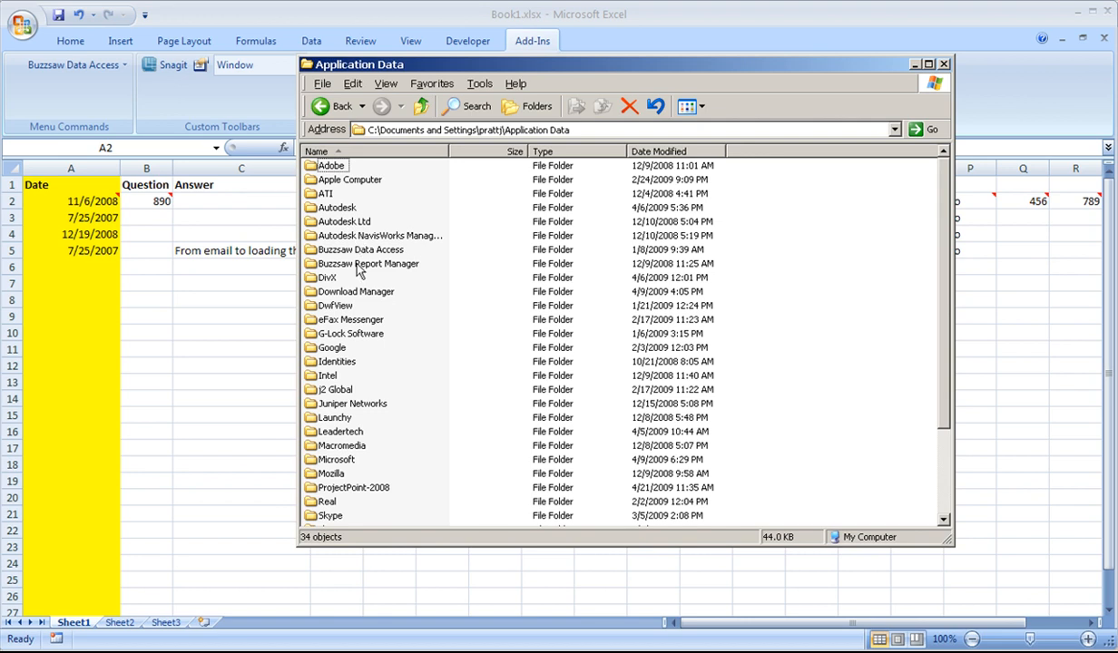
left_click(323, 263)
right_click(327, 263)
left_click(420, 498)
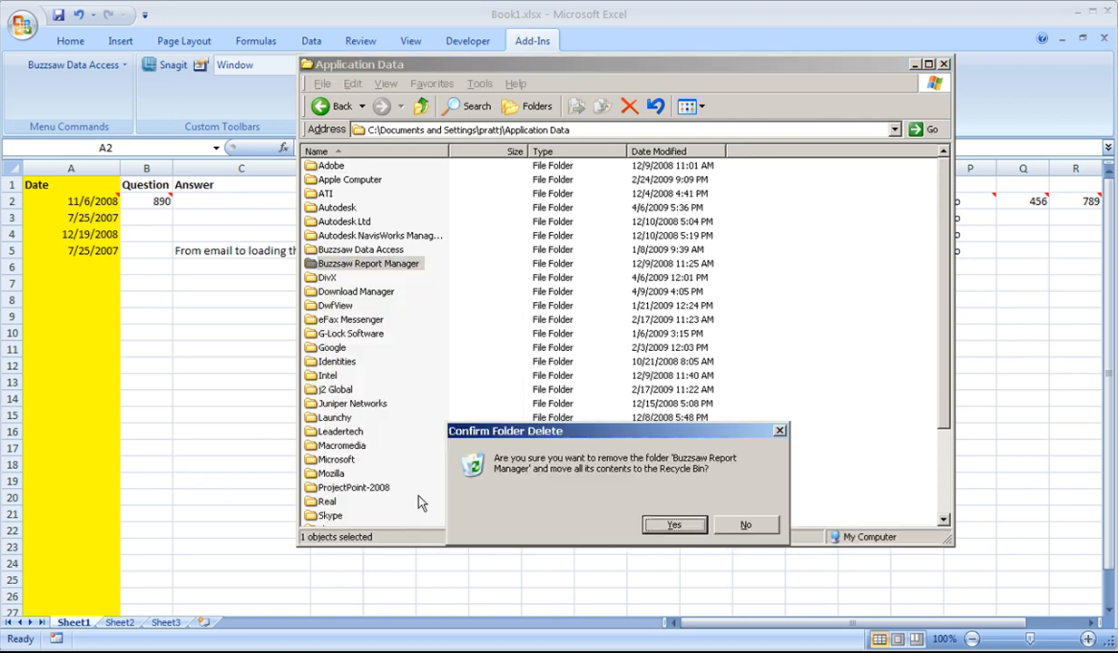
left_click(657, 514)
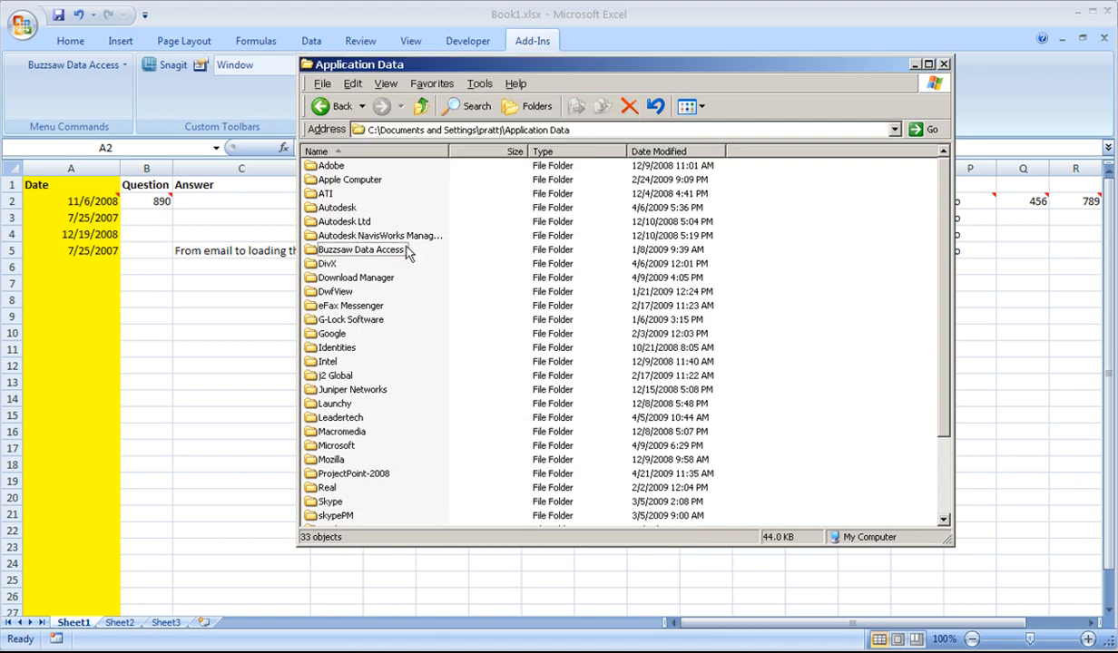
Open the Configuration folder inside Buzzsaw Data Access and select the config.xml file
double_click(326, 249)
left_click(319, 171)
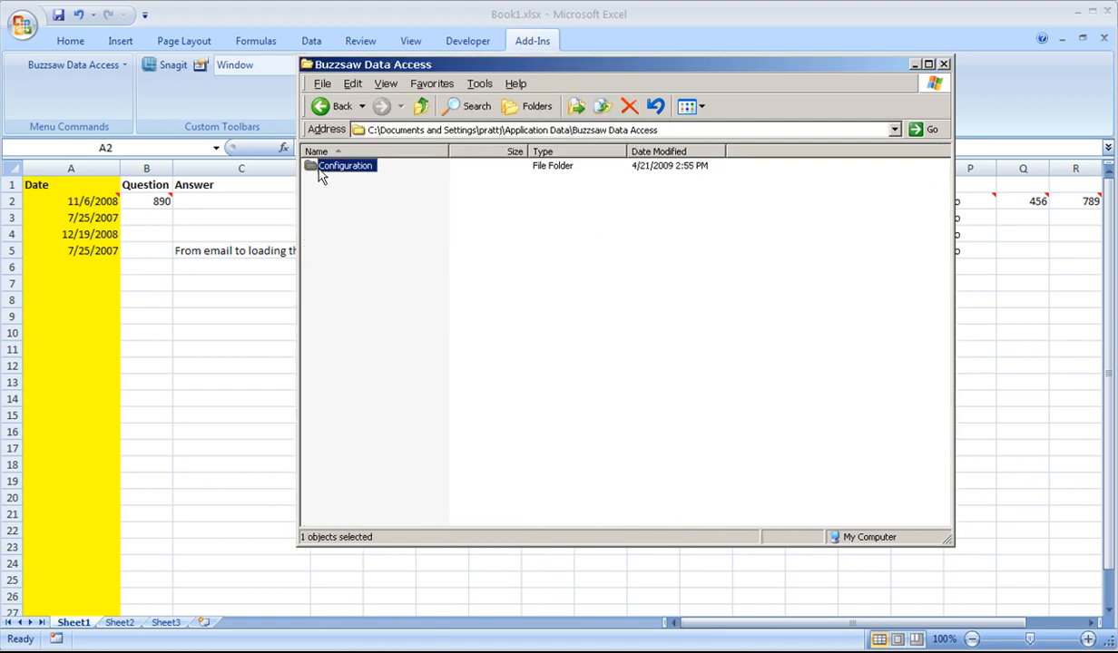
double_click(319, 171)
left_click(331, 170)
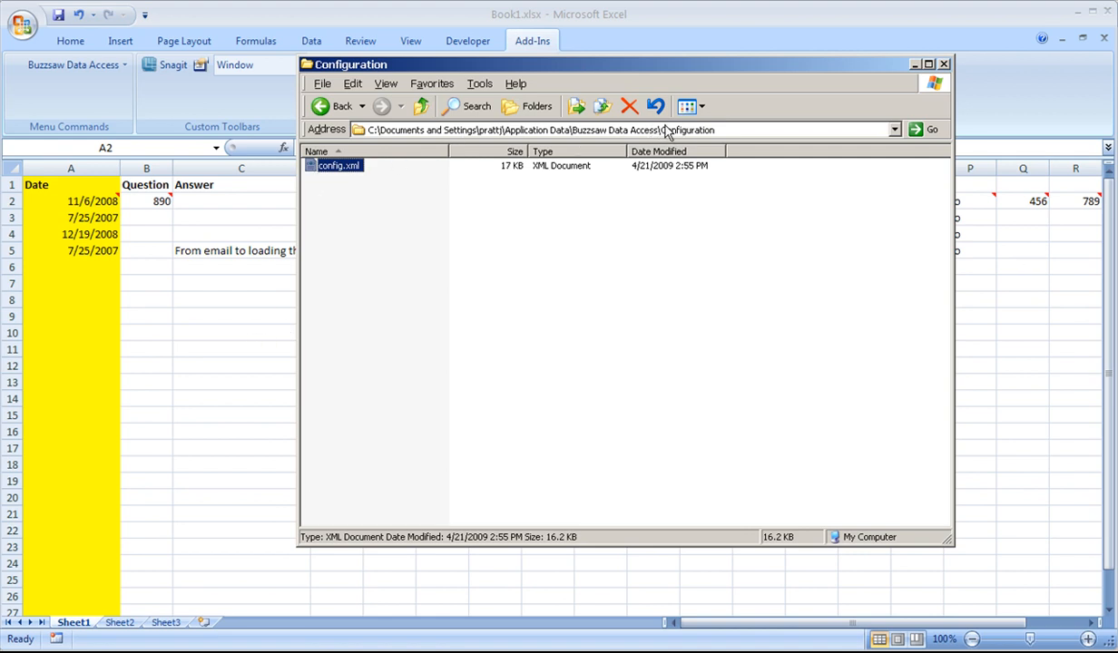
Highlight the user profile folder name in the Configuration folder's path and move the Explorer window slightly lower
double_click(490, 130)
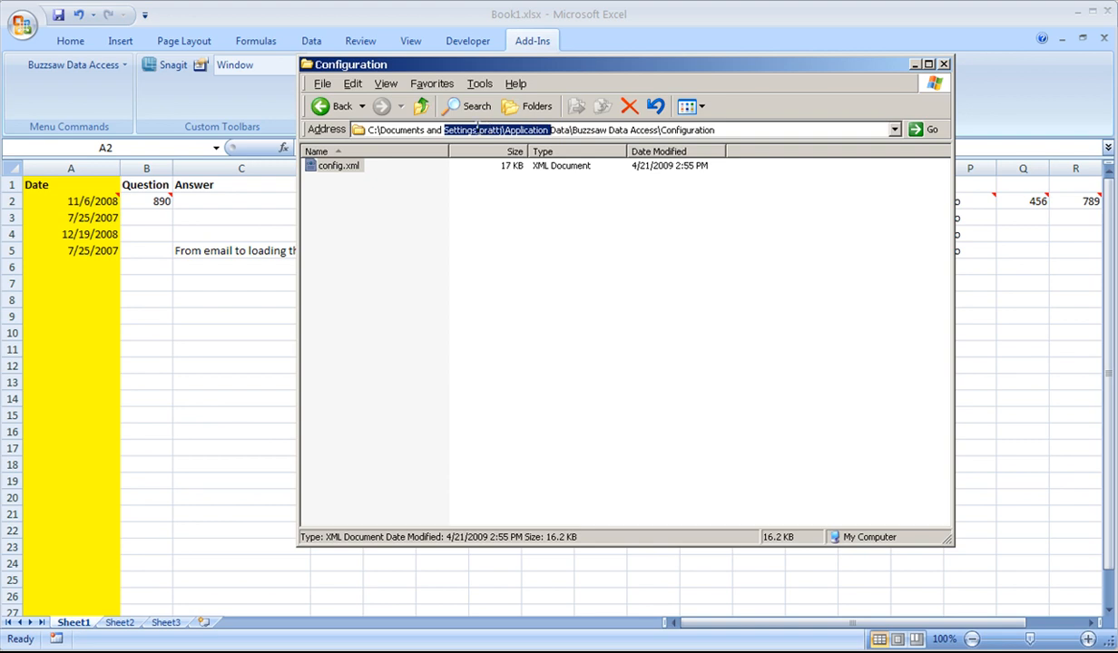
left_click_drag(479, 130, 503, 129)
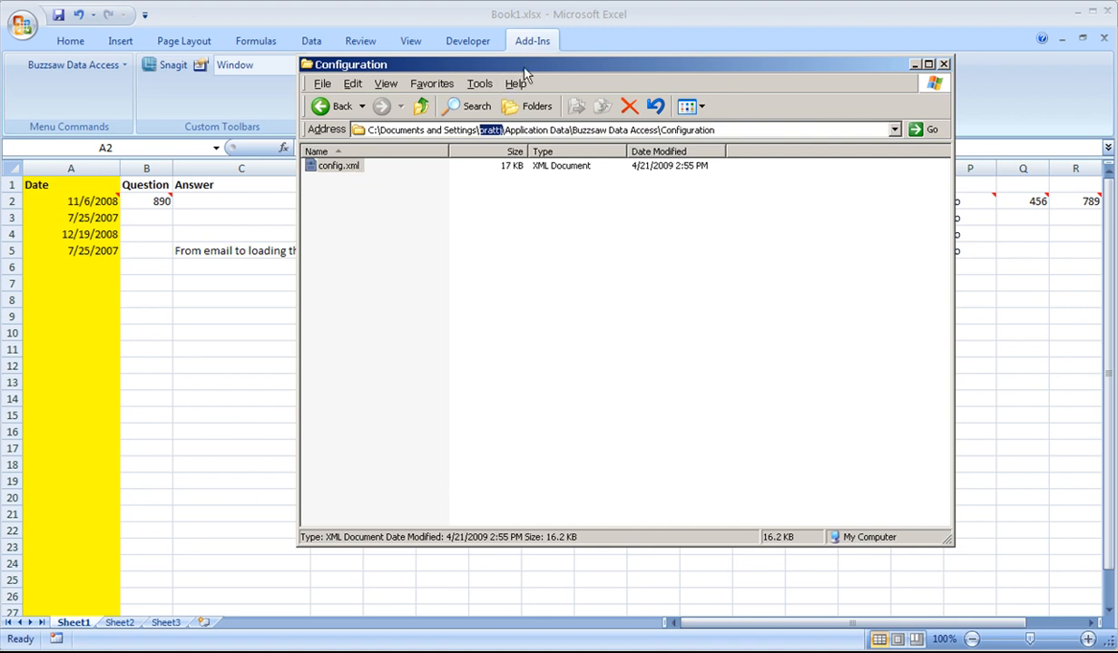
left_click_drag(514, 65, 510, 104)
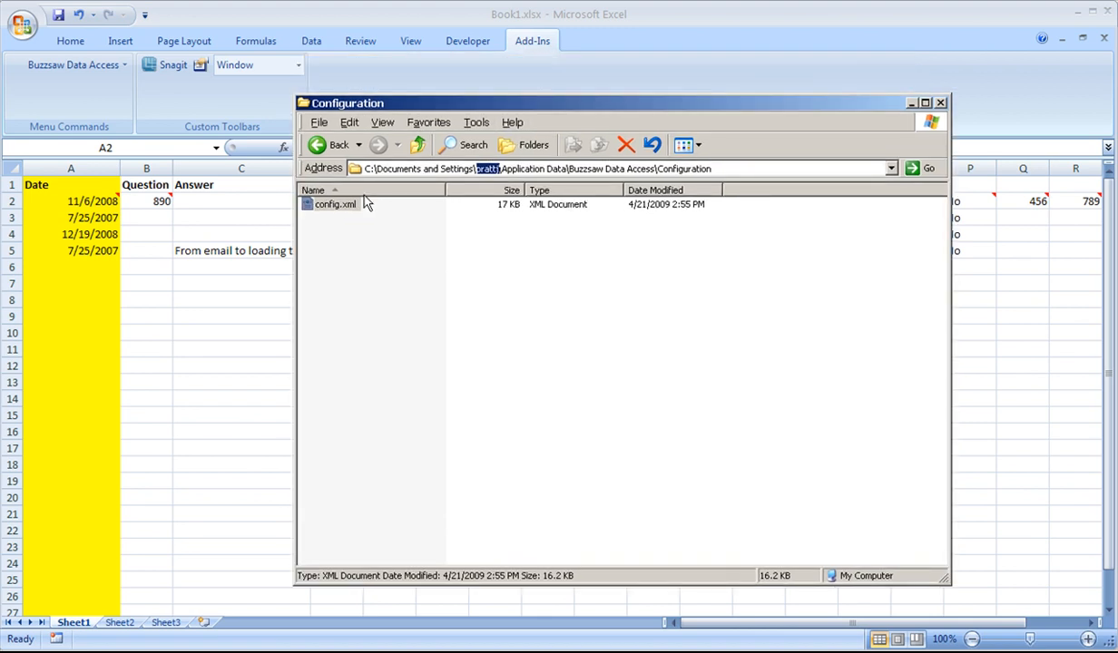